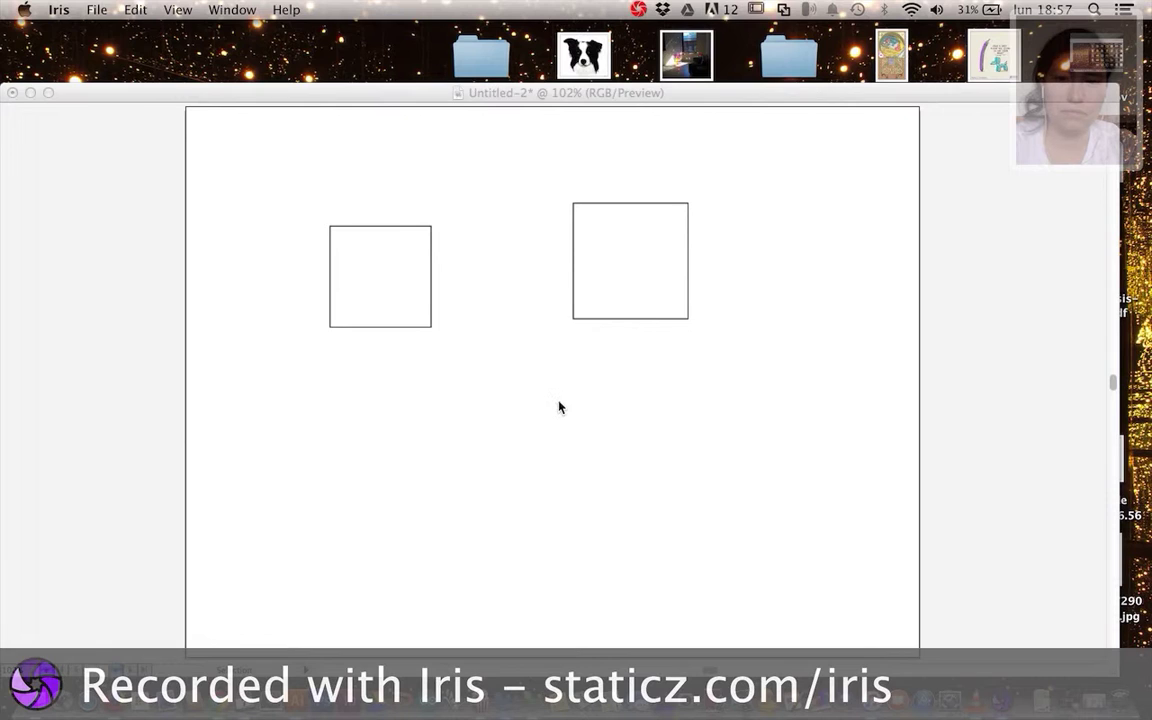
- Switch to Adobe Illustrator, where the drawing shows two empty outlined squares
key("super+Tab")
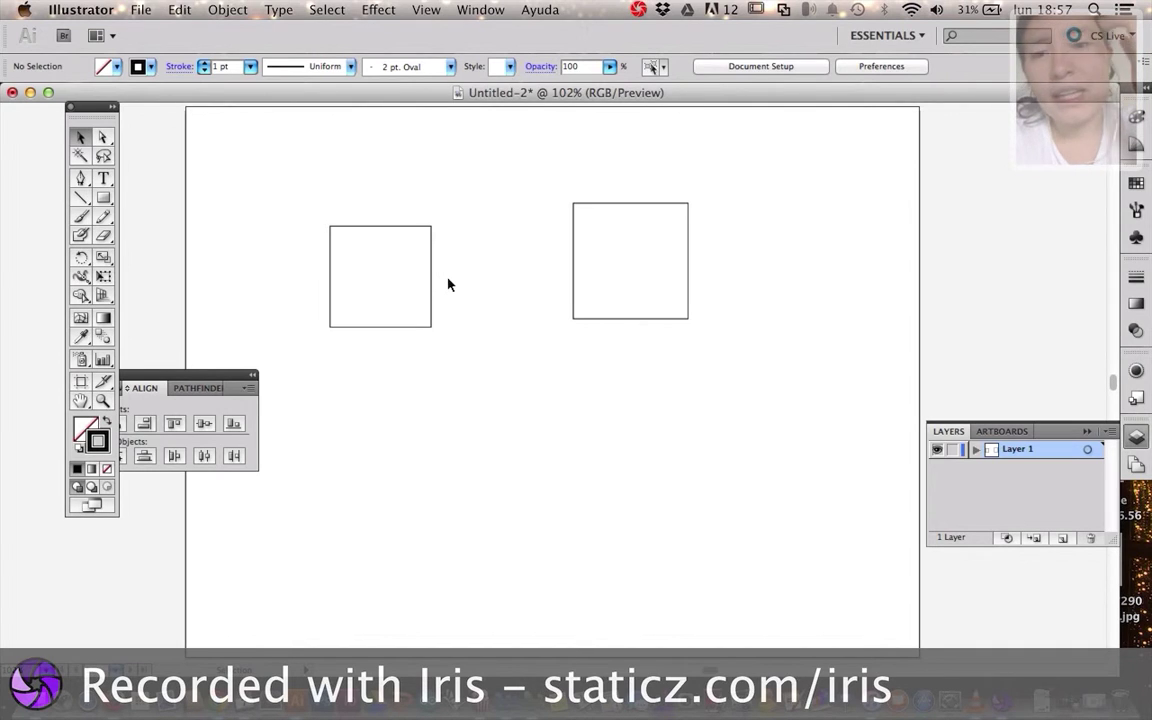
left_click(82, 137)
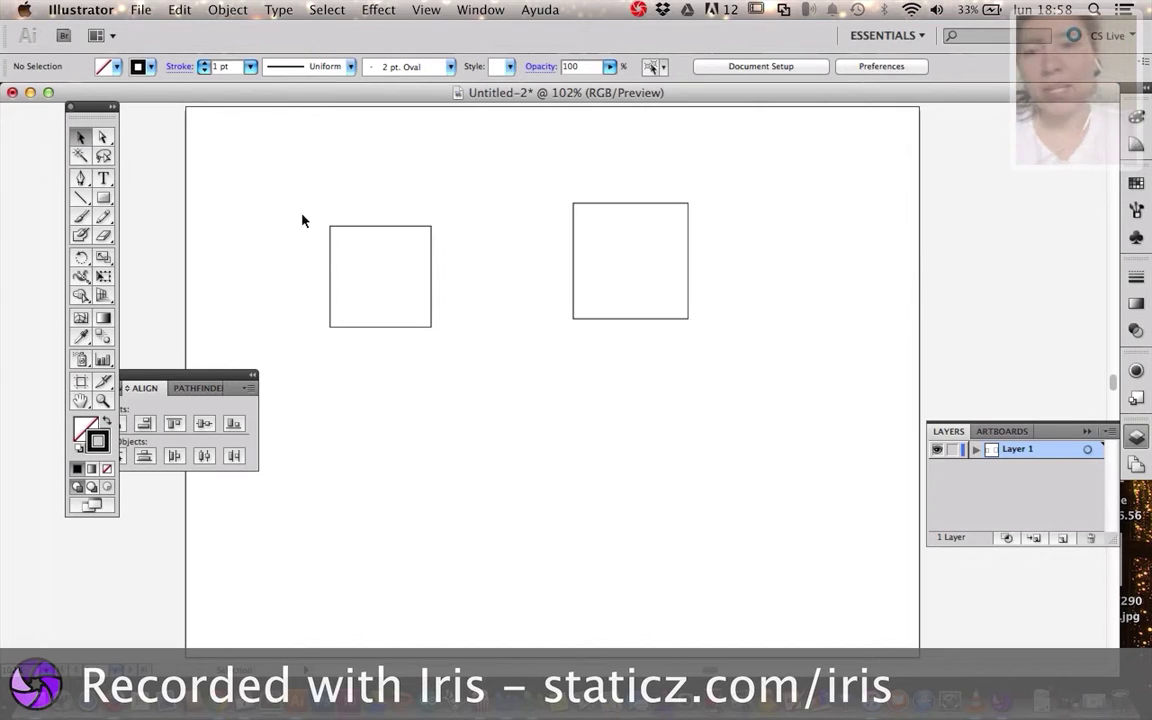
left_click(372, 233)
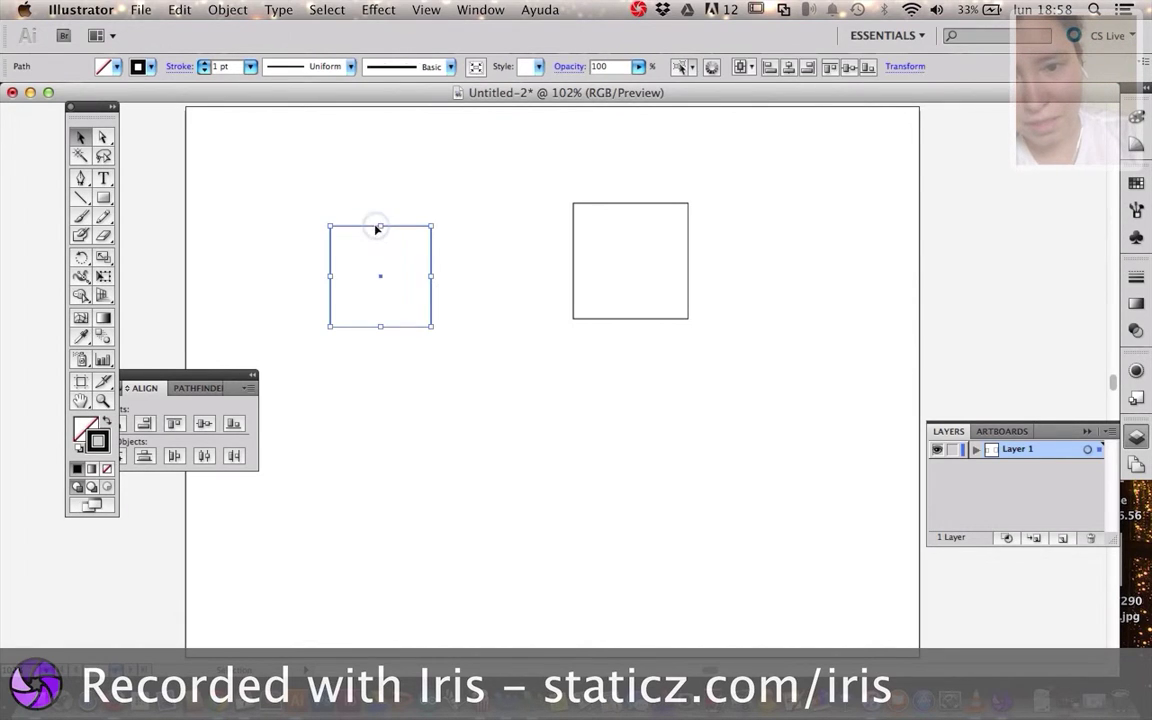
left_click(600, 205)
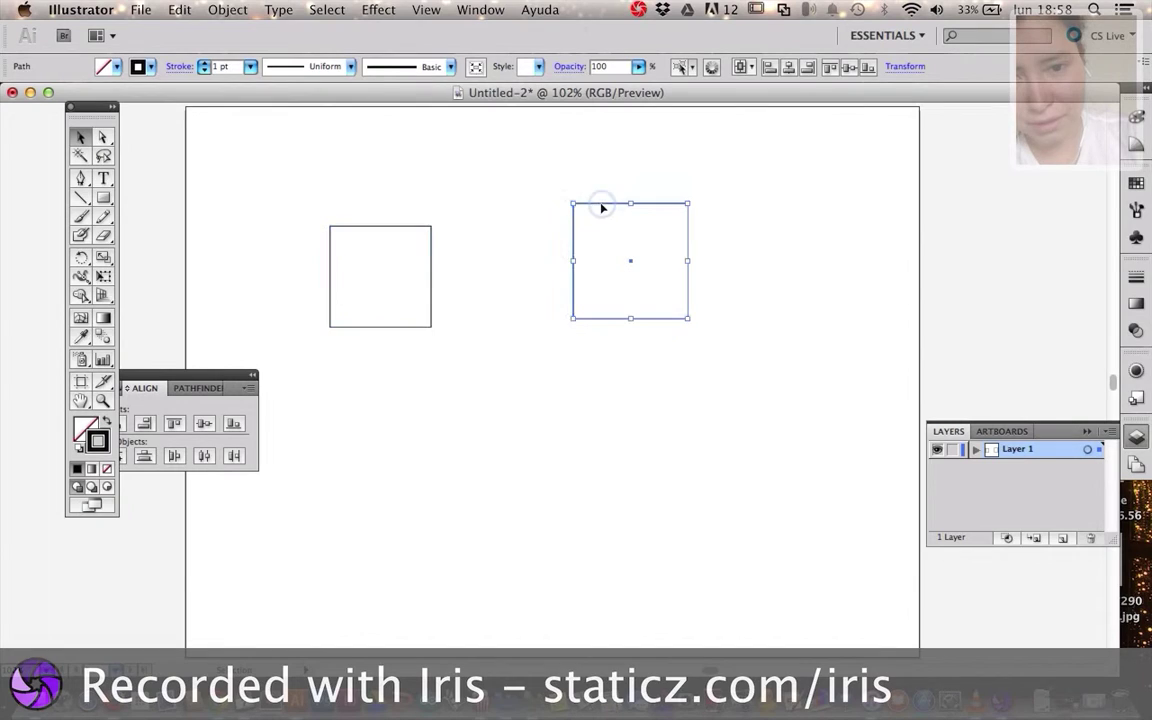
left_click(567, 278)
left_click(429, 279)
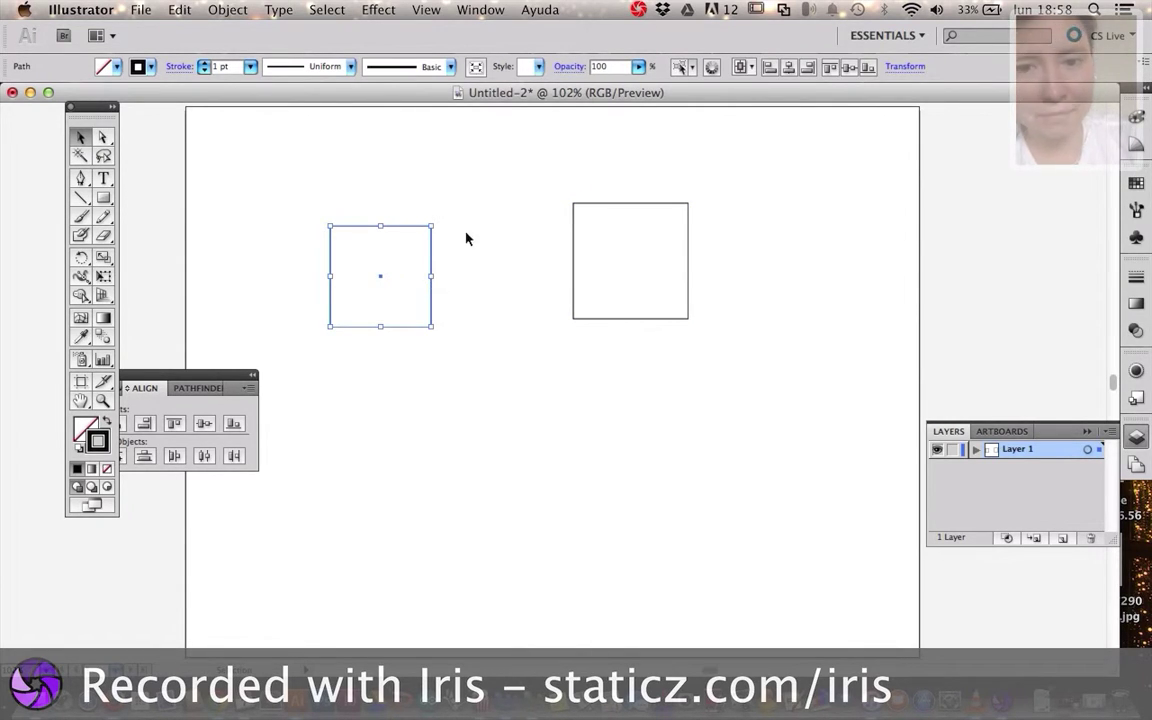
left_click(531, 263)
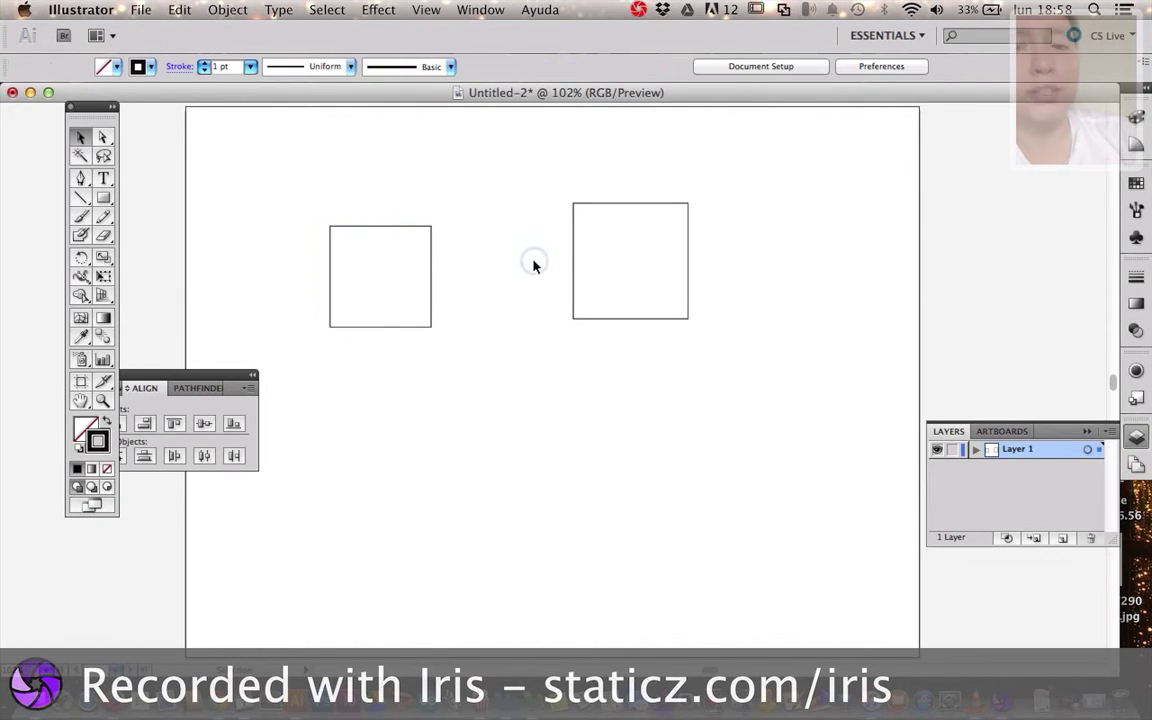
left_click(431, 267)
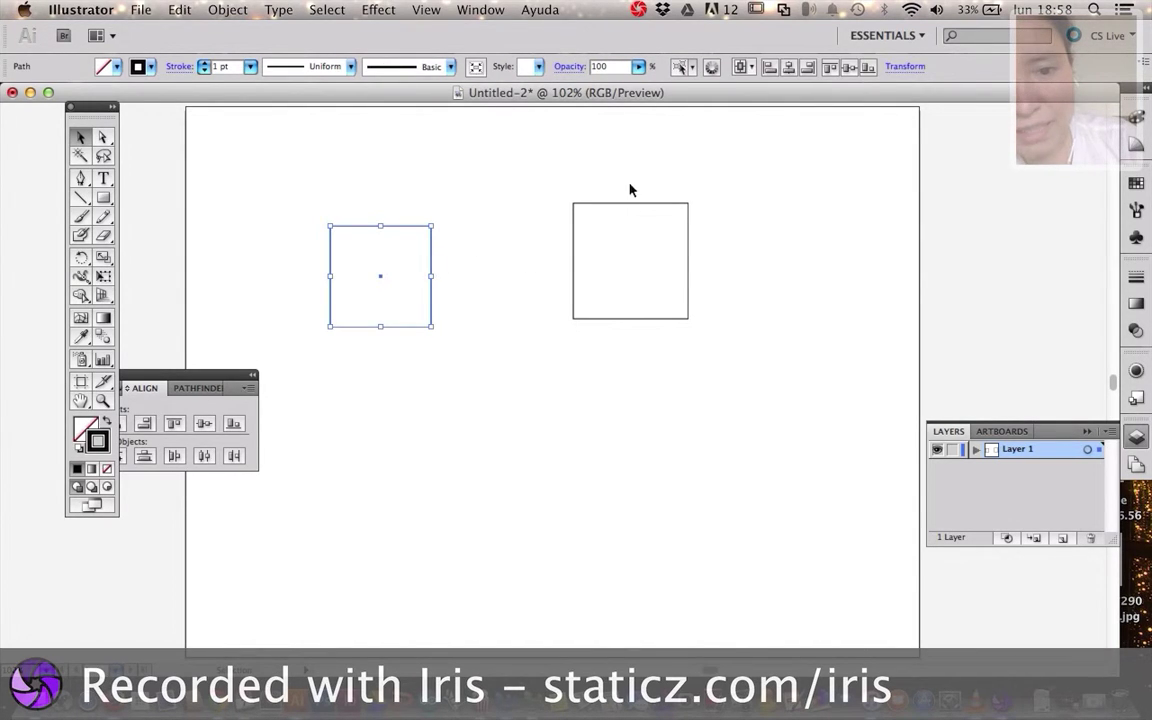
left_click(617, 205)
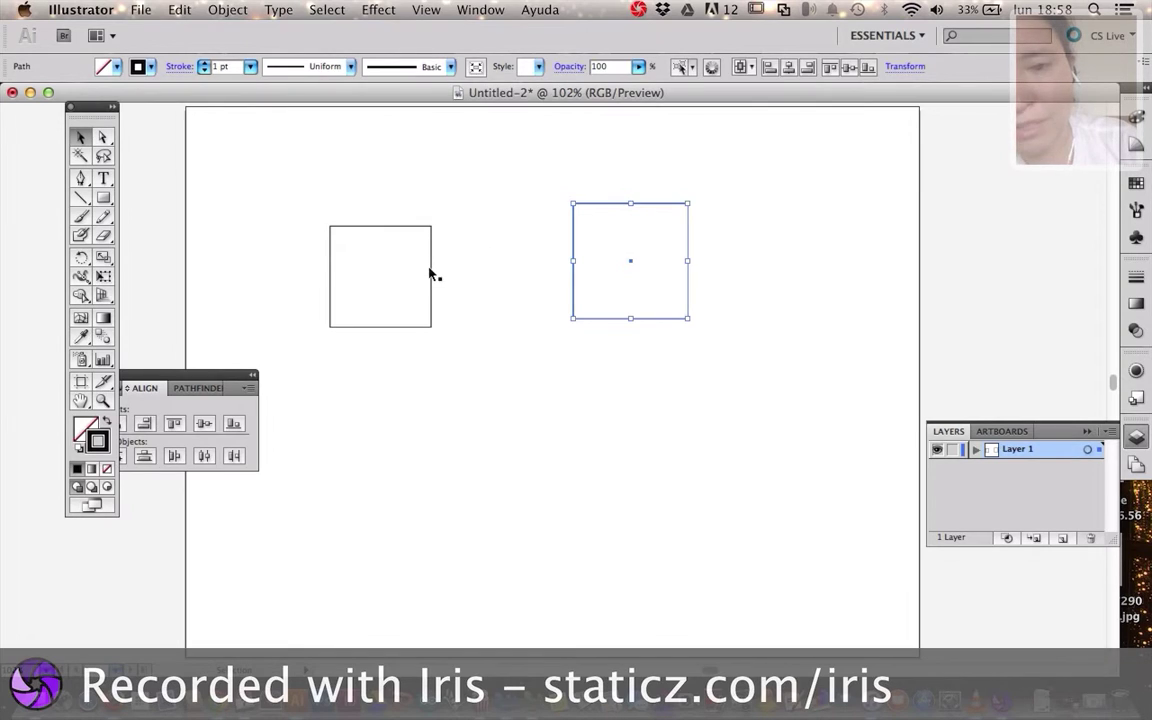
key("super+shift+a")
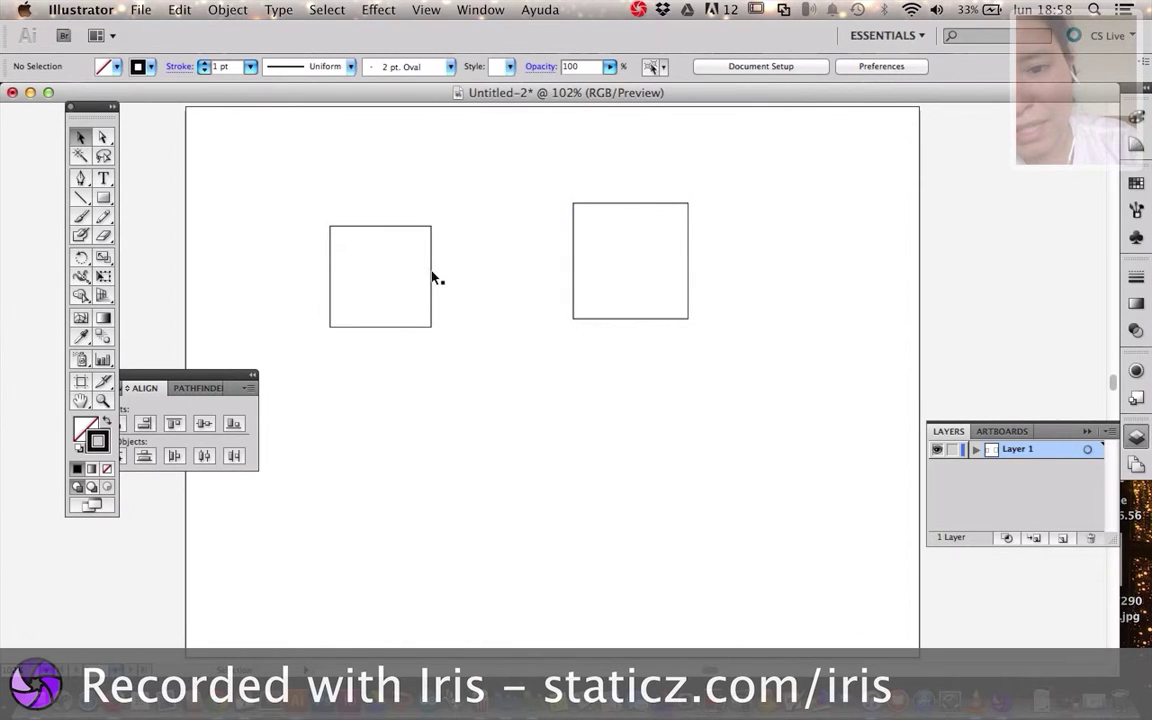
left_click(430, 277)
left_click(465, 275)
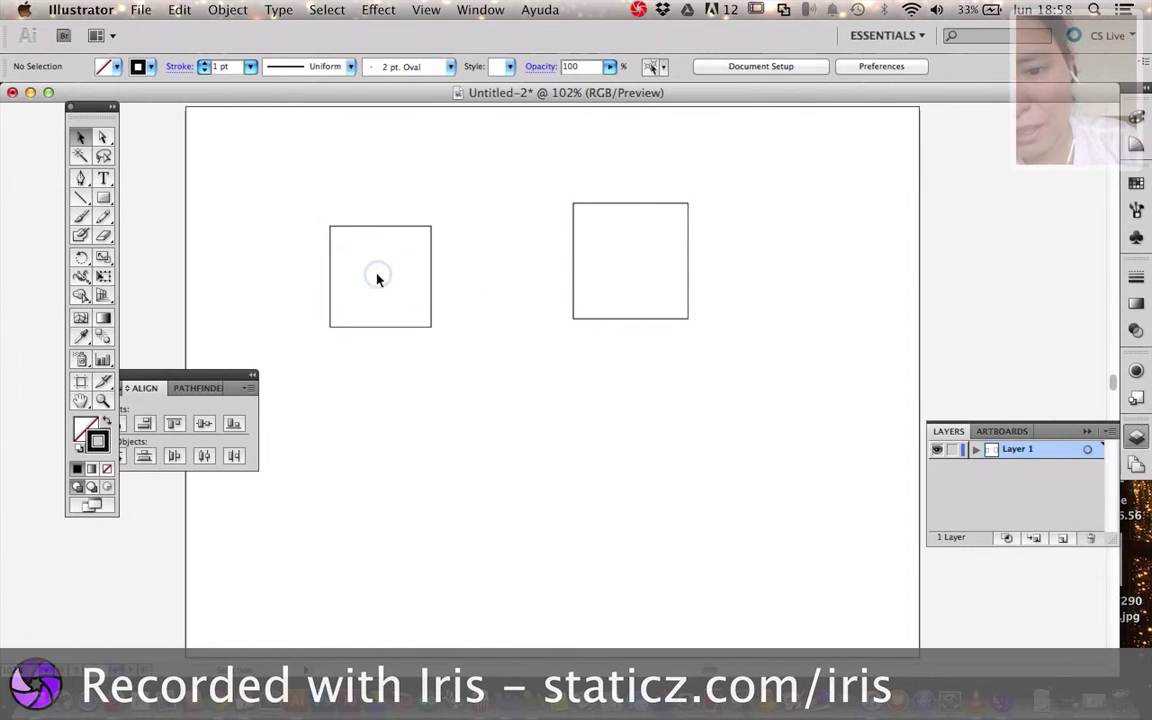
left_click(330, 295)
left_click(458, 305)
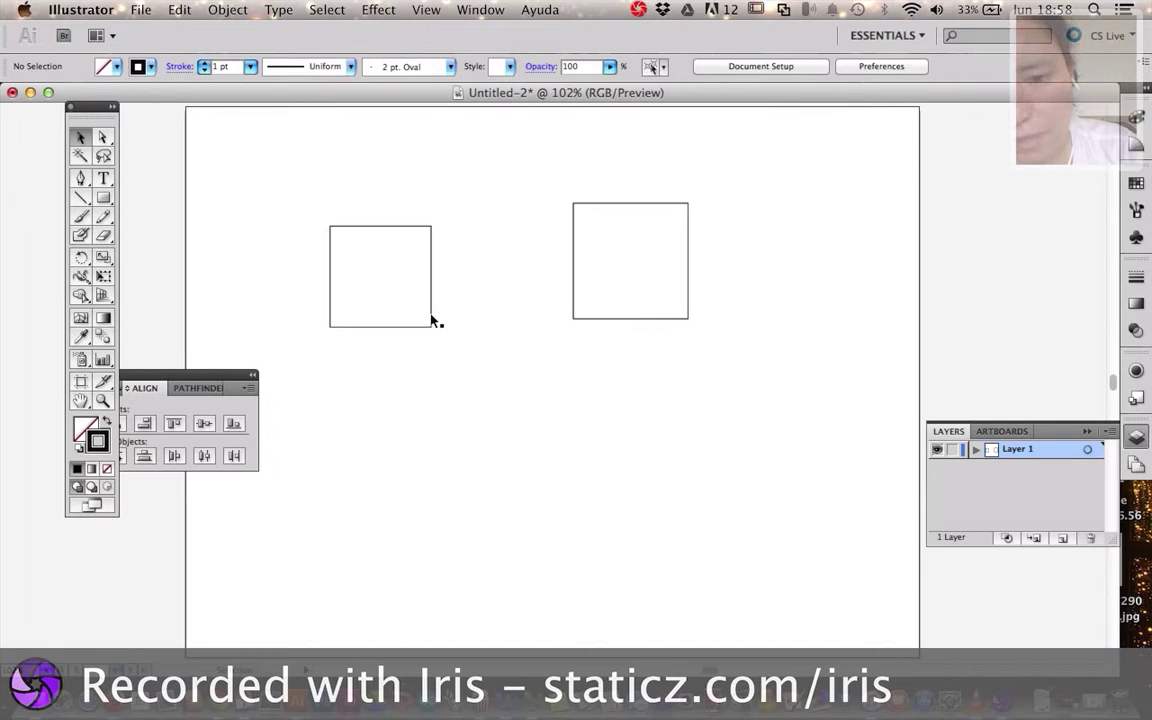
left_click(431, 322)
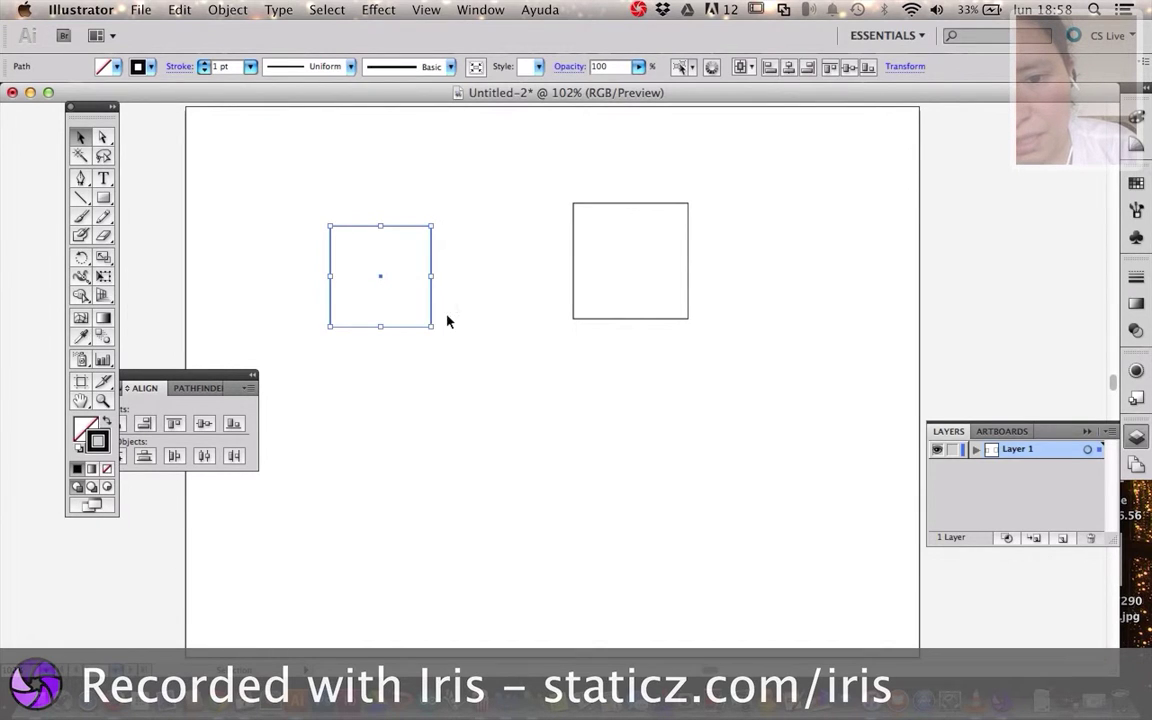
left_click(440, 323)
- Set the fill colour to bright red (234, 21, 21) in the Color Picker
double_click(96, 438)
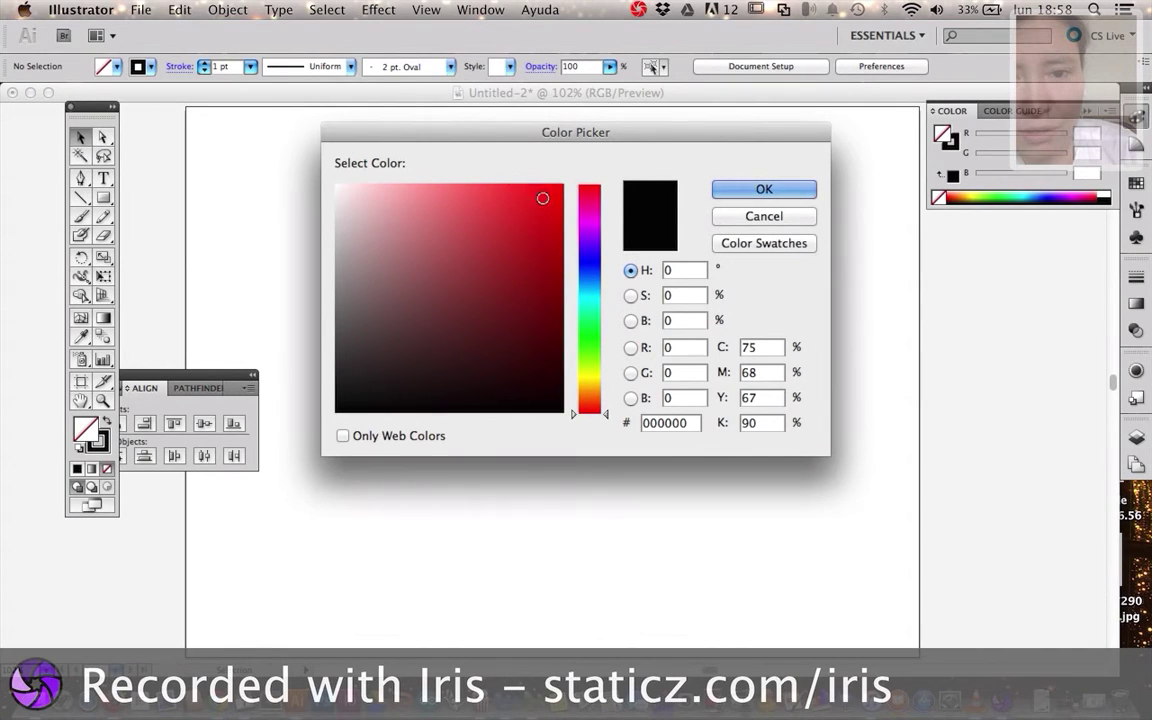
left_click(545, 200)
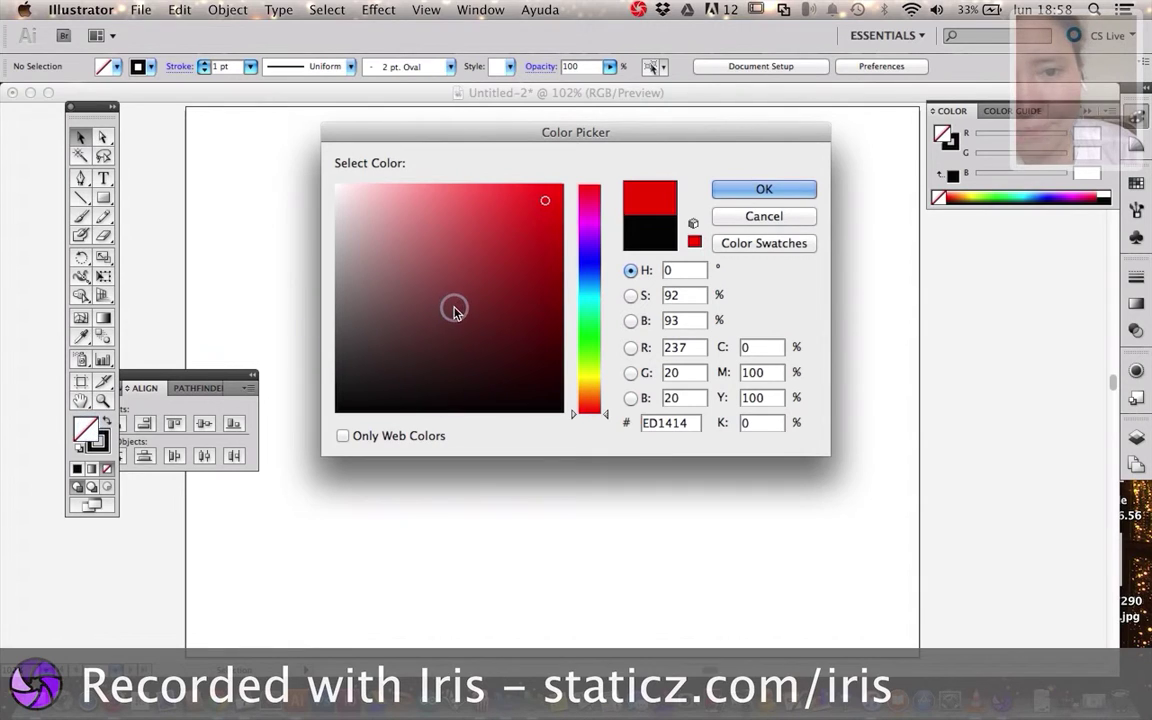
left_click(543, 203)
left_click(764, 189)
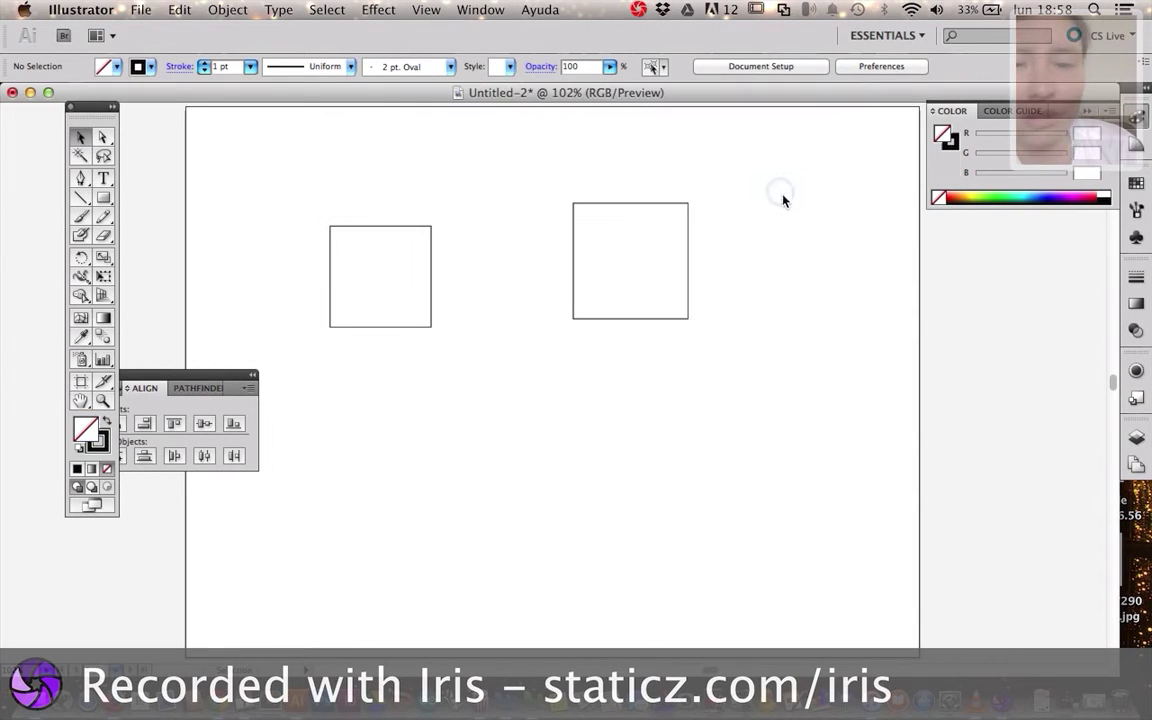
- Fill the left square with the red, then select the empty right square
left_click(381, 306)
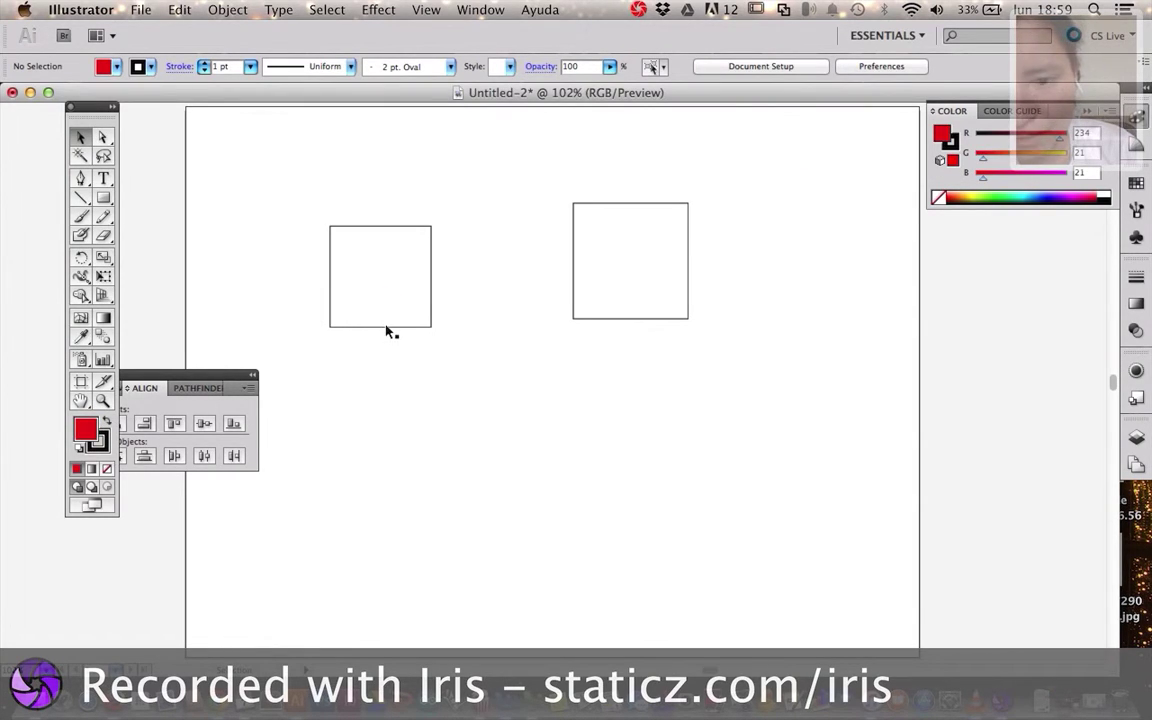
left_click(431, 319)
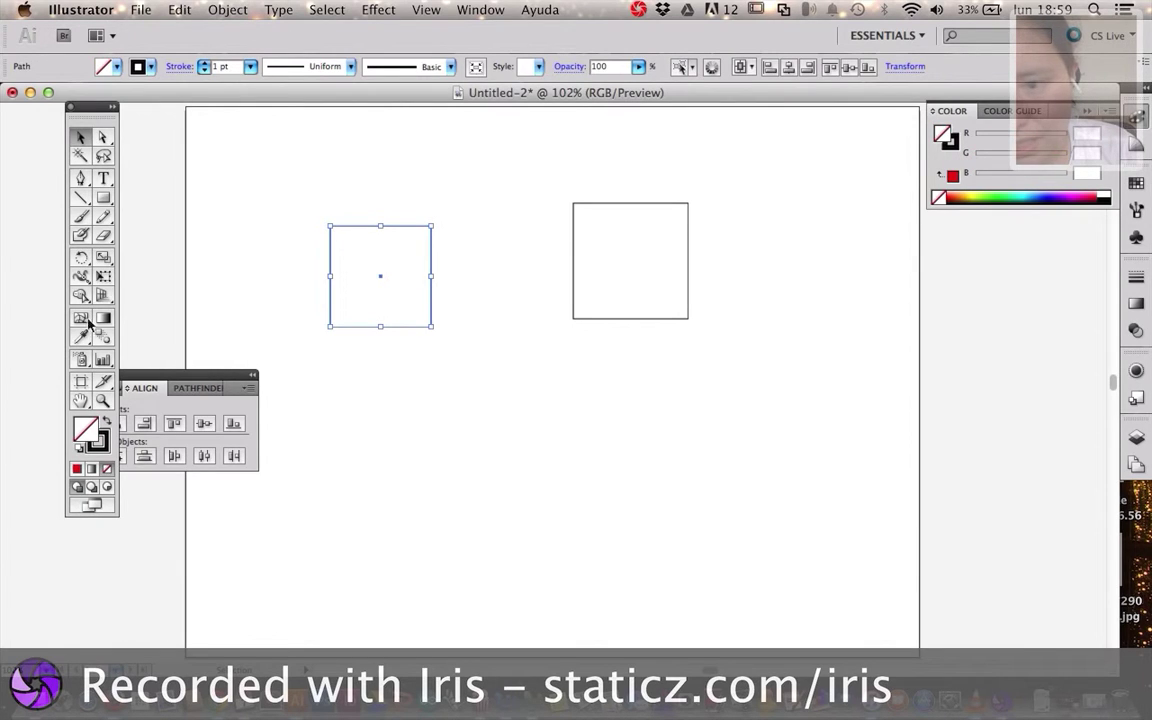
left_click(77, 469)
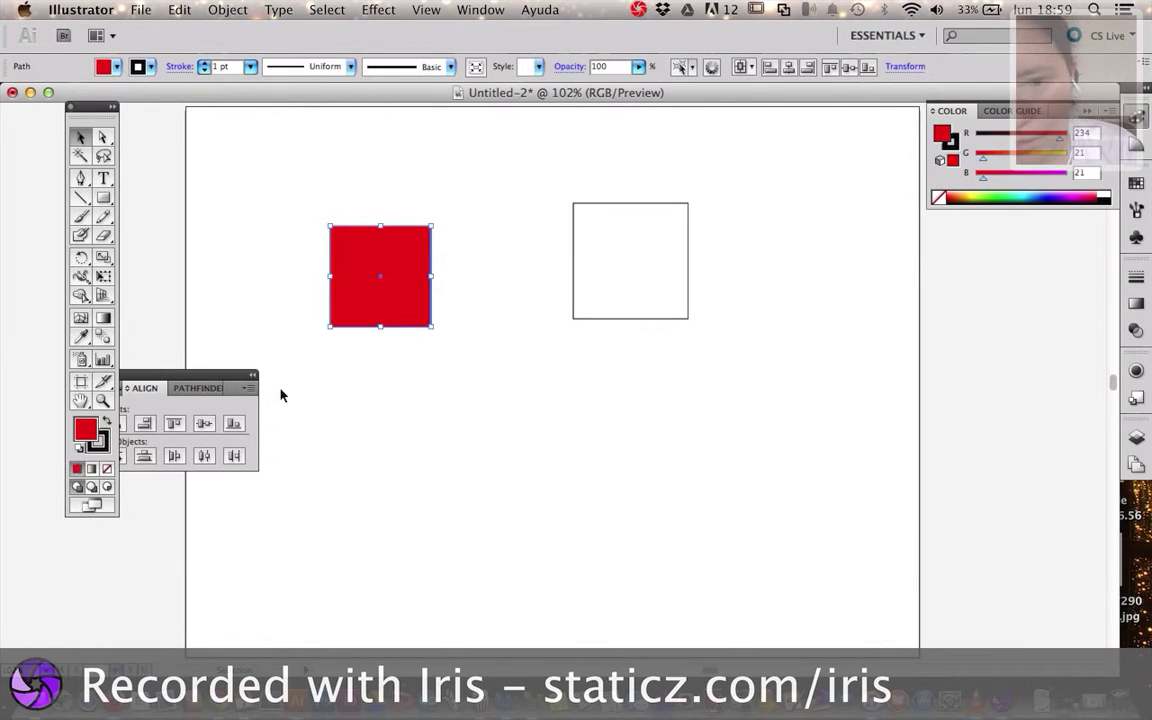
left_click(390, 338)
left_click(352, 240)
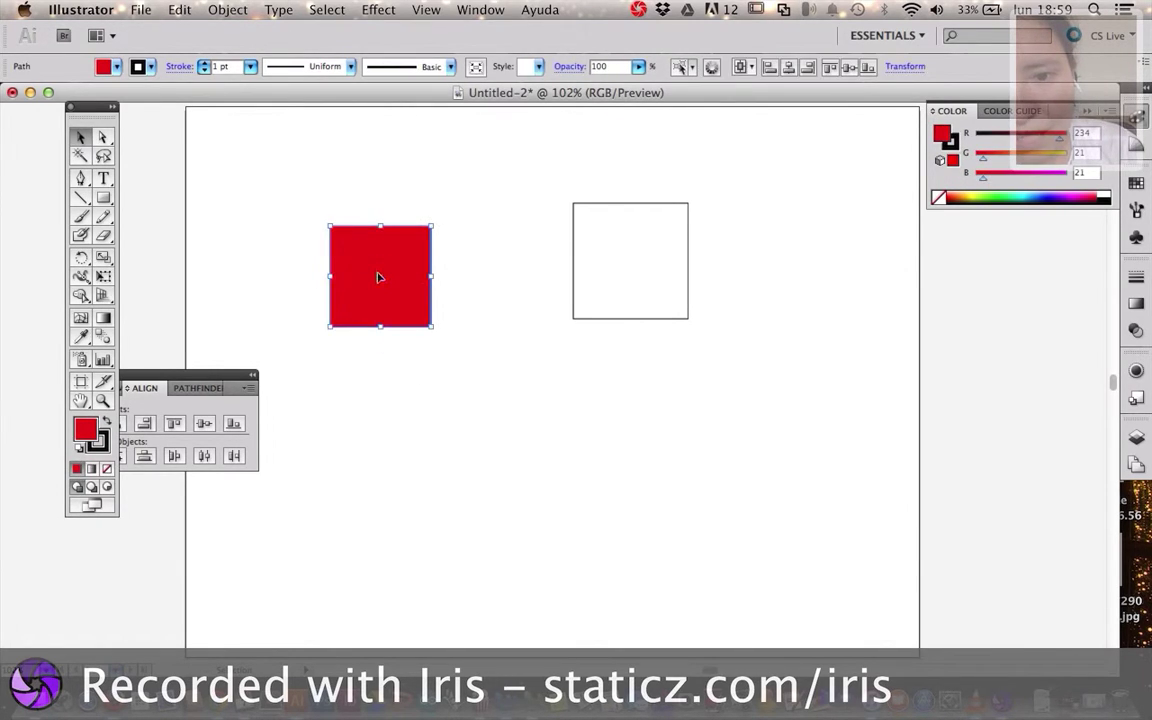
left_click(442, 277)
left_click(390, 290)
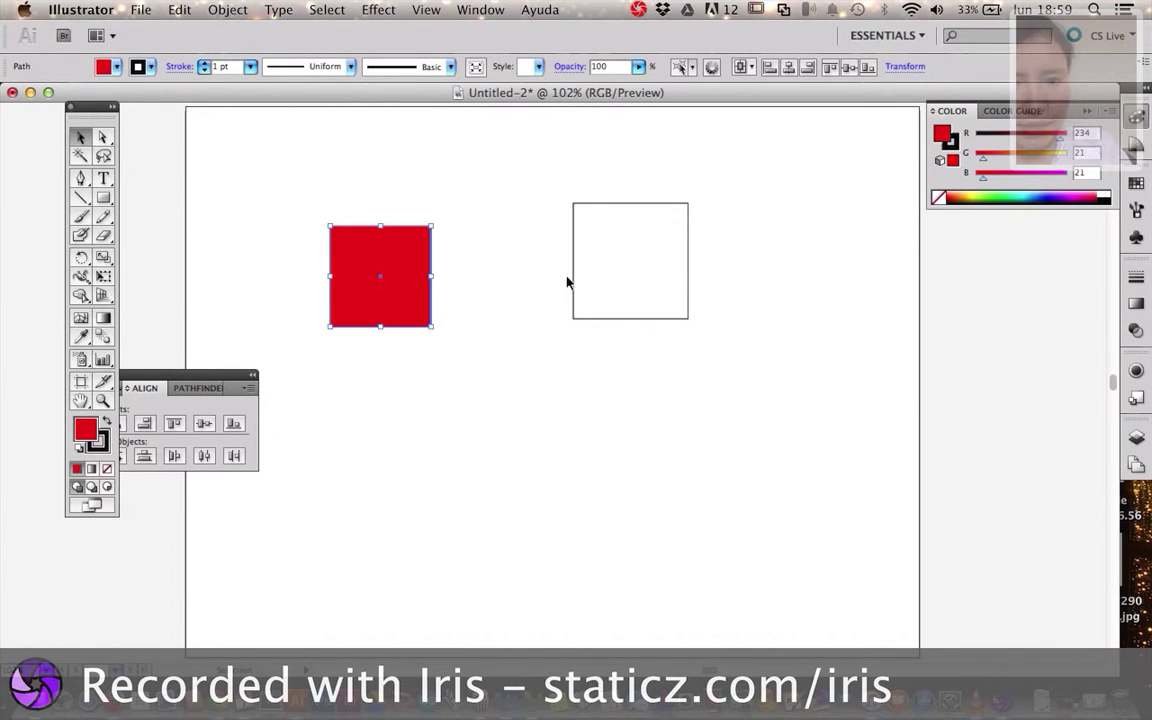
left_click(574, 287)
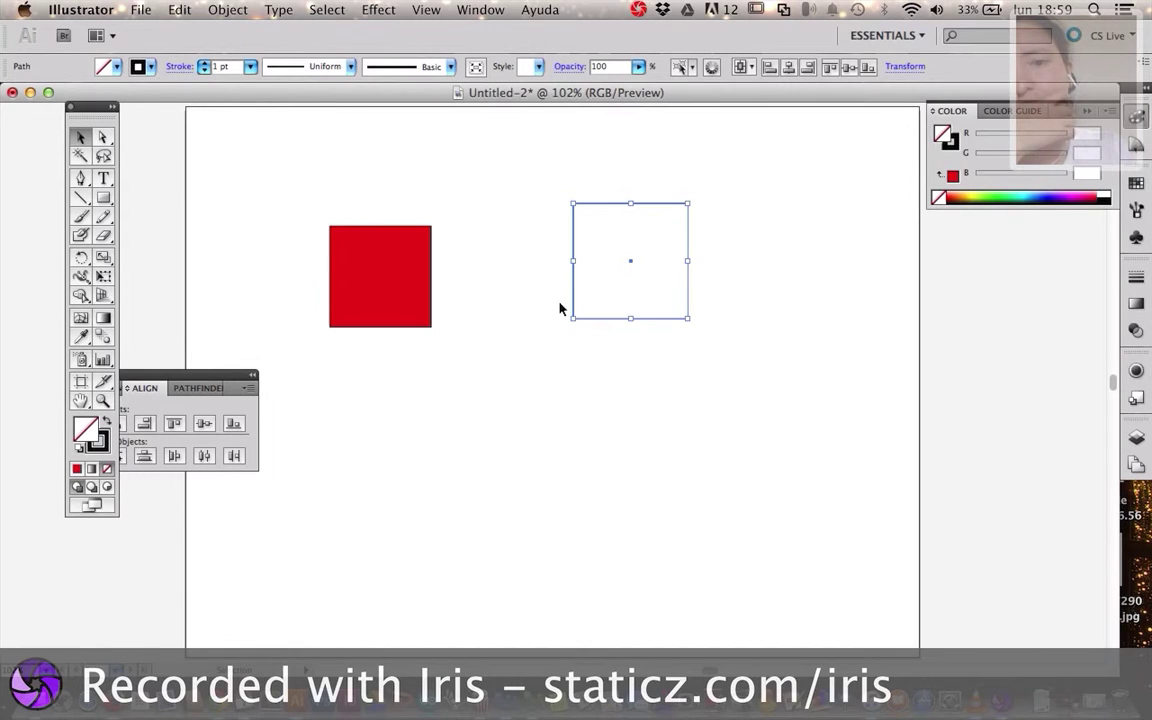
- Resize the red square into a taller upright rectangle and shift it left of the outlined square
left_click(378, 290)
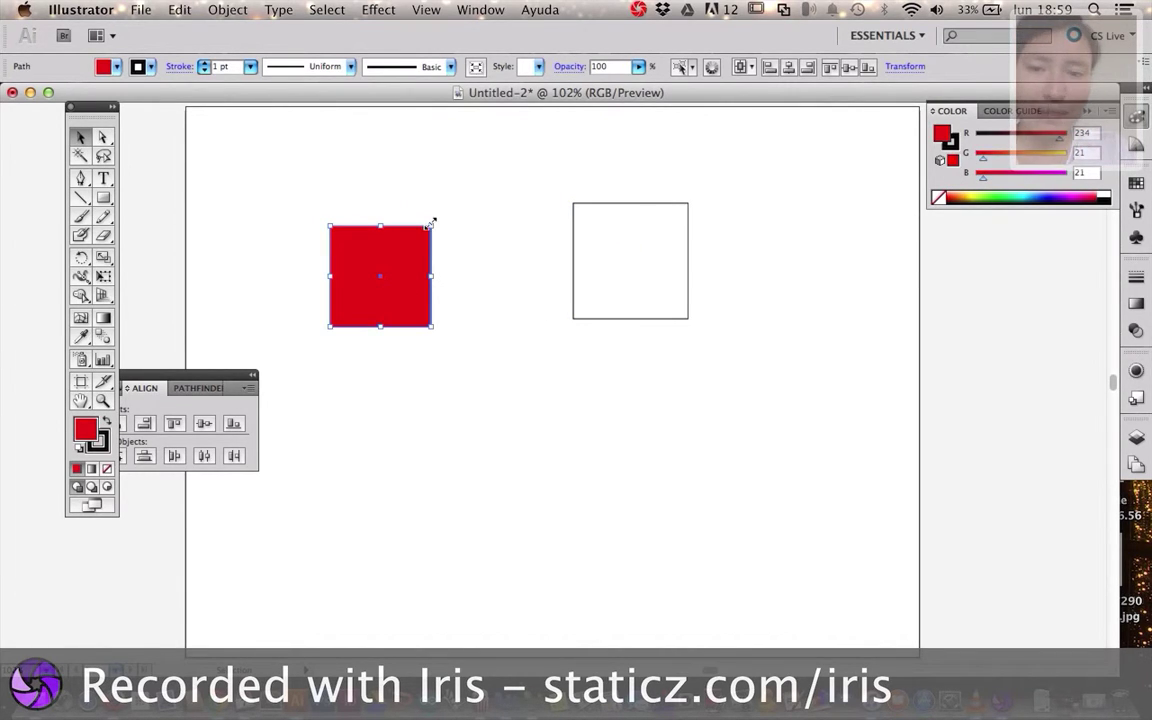
left_click_drag(432, 233, 508, 160)
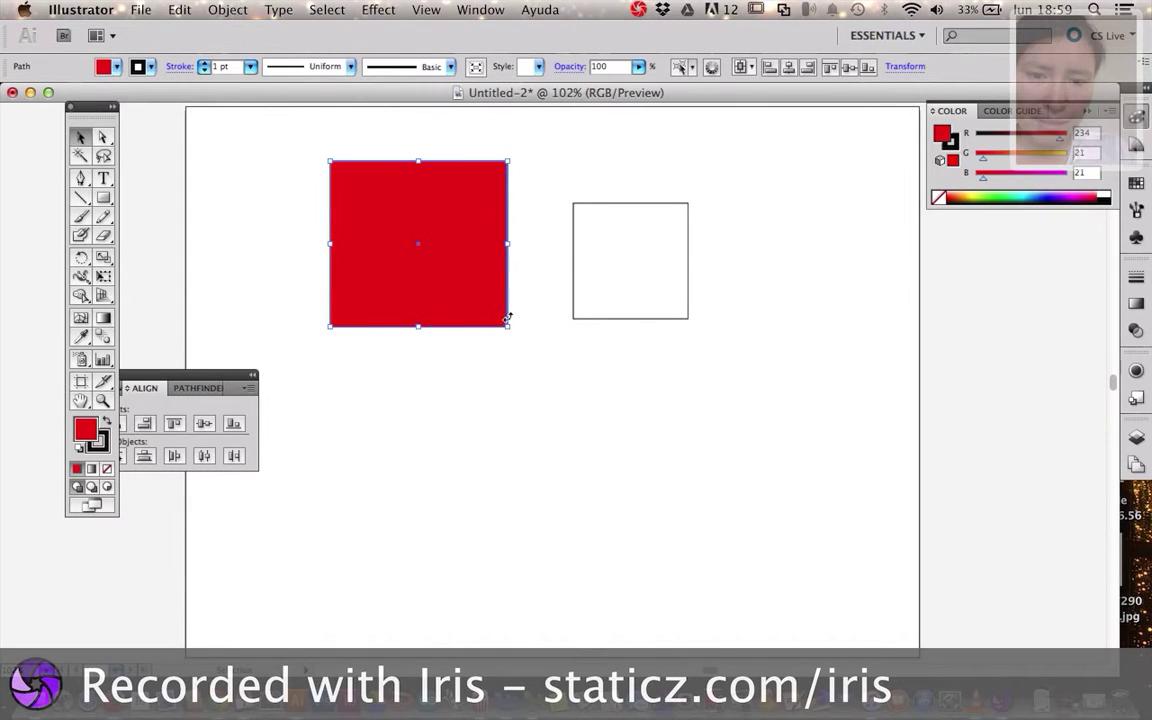
mouse_move(508, 324)
left_mouse_down()
mouse_move(422, 262)
mouse_move(441, 507)
left_mouse_up()
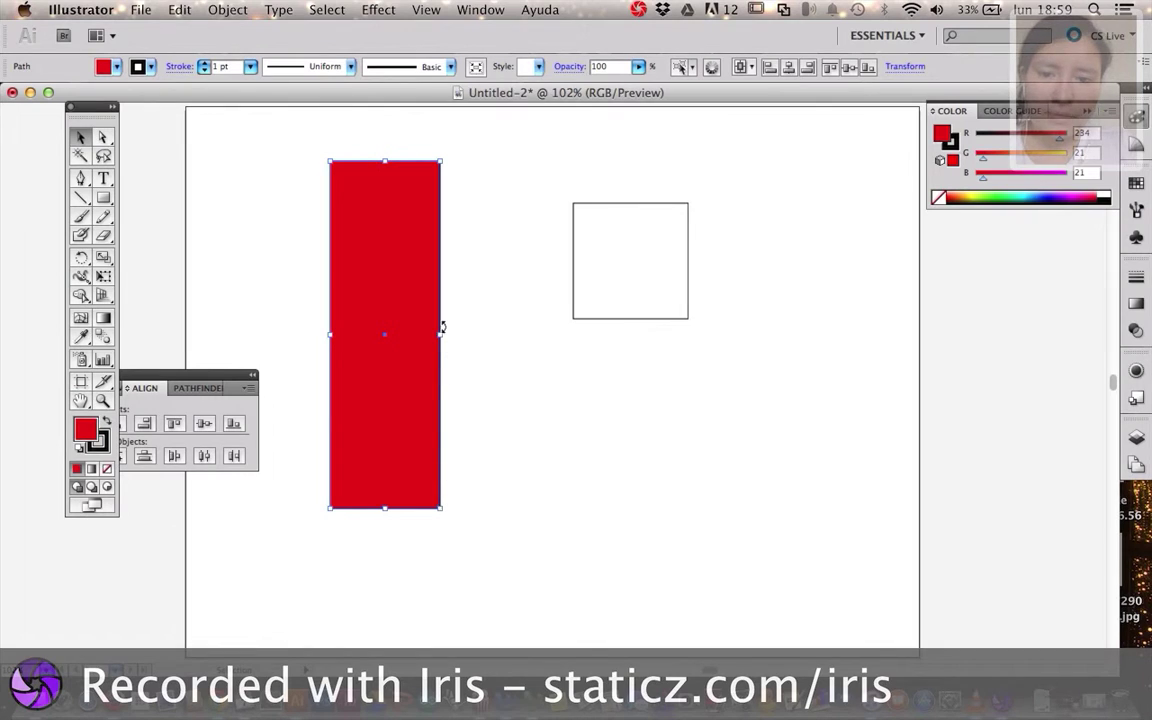
left_click_drag(441, 335, 504, 334)
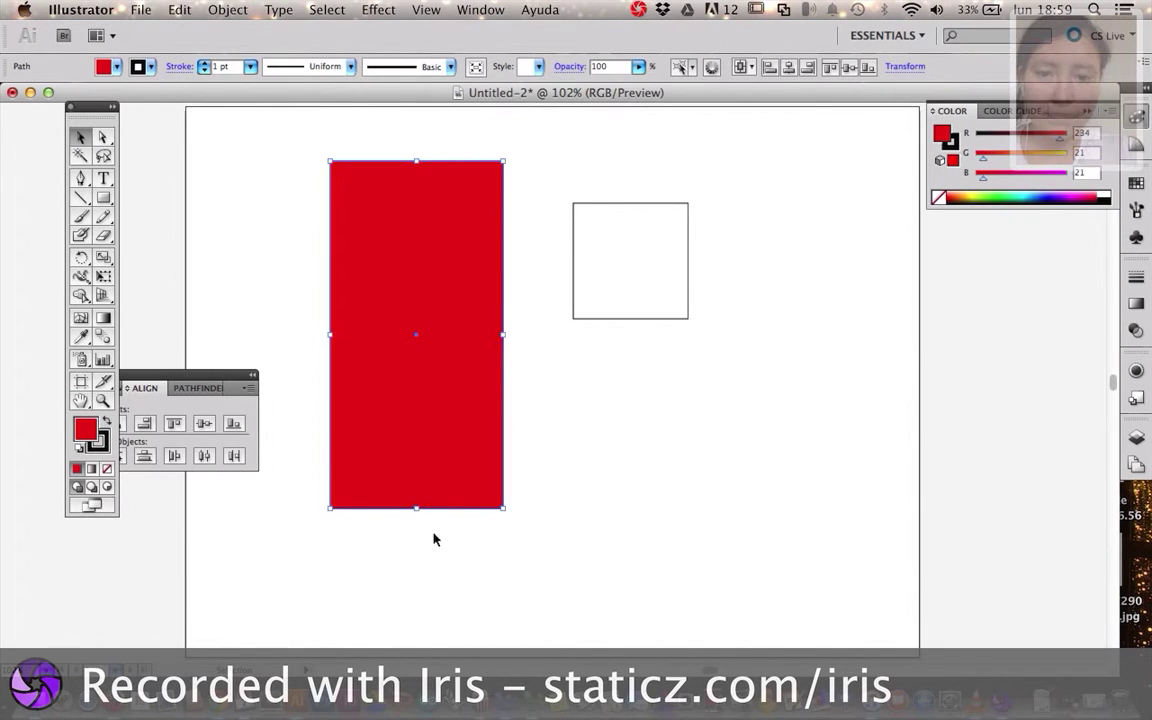
left_click_drag(417, 508, 417, 394)
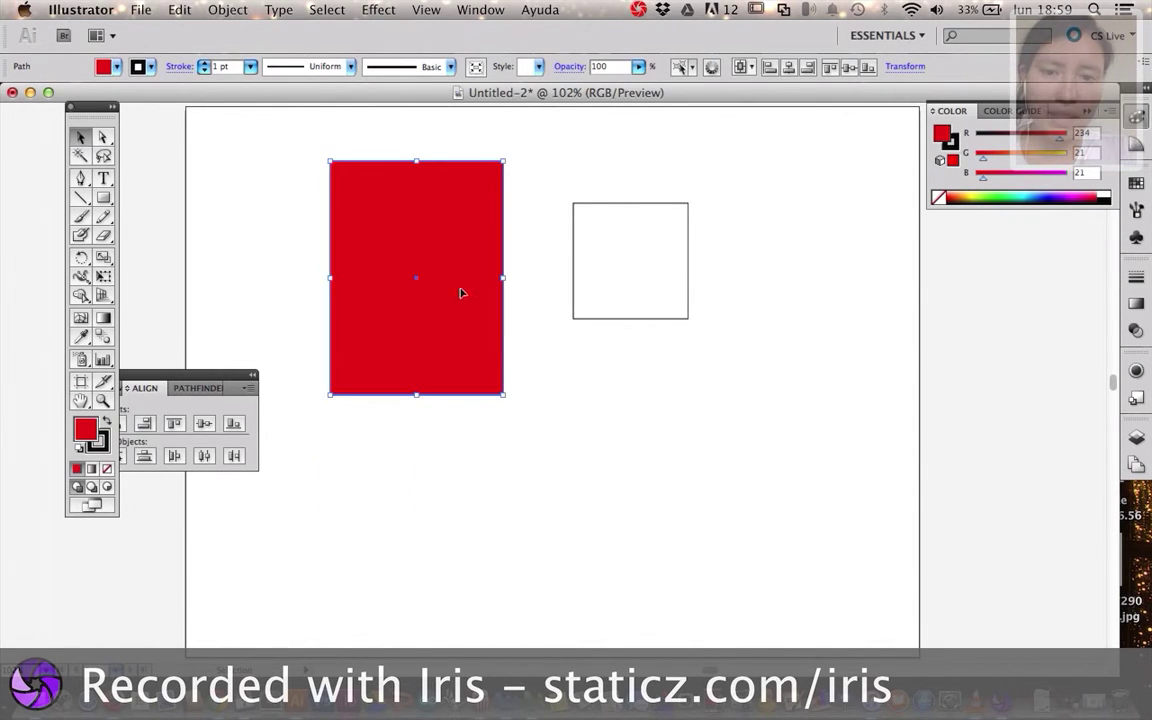
left_click_drag(461, 293, 372, 287)
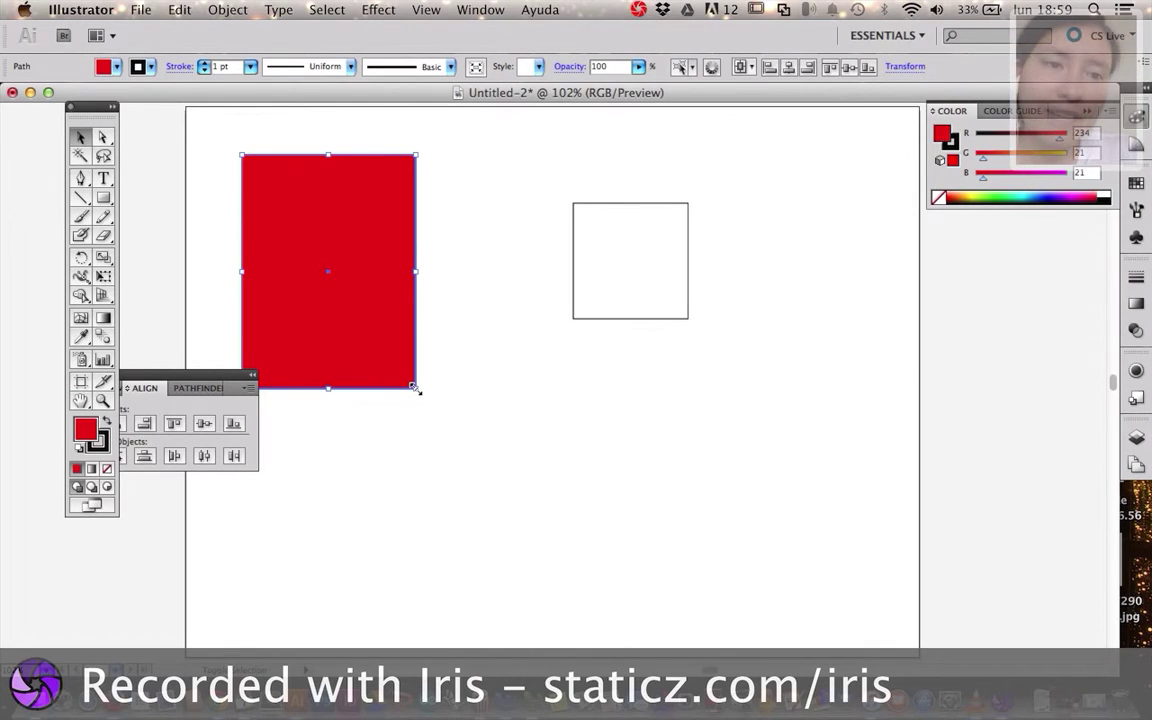
mouse_move(415, 388)
left_mouse_down()
mouse_move(456, 533)
mouse_move(650, 517)
mouse_move(751, 483)
mouse_move(779, 584)
mouse_move(829, 612)
mouse_move(771, 576)
mouse_move(800, 602)
mouse_move(776, 602)
left_mouse_up()
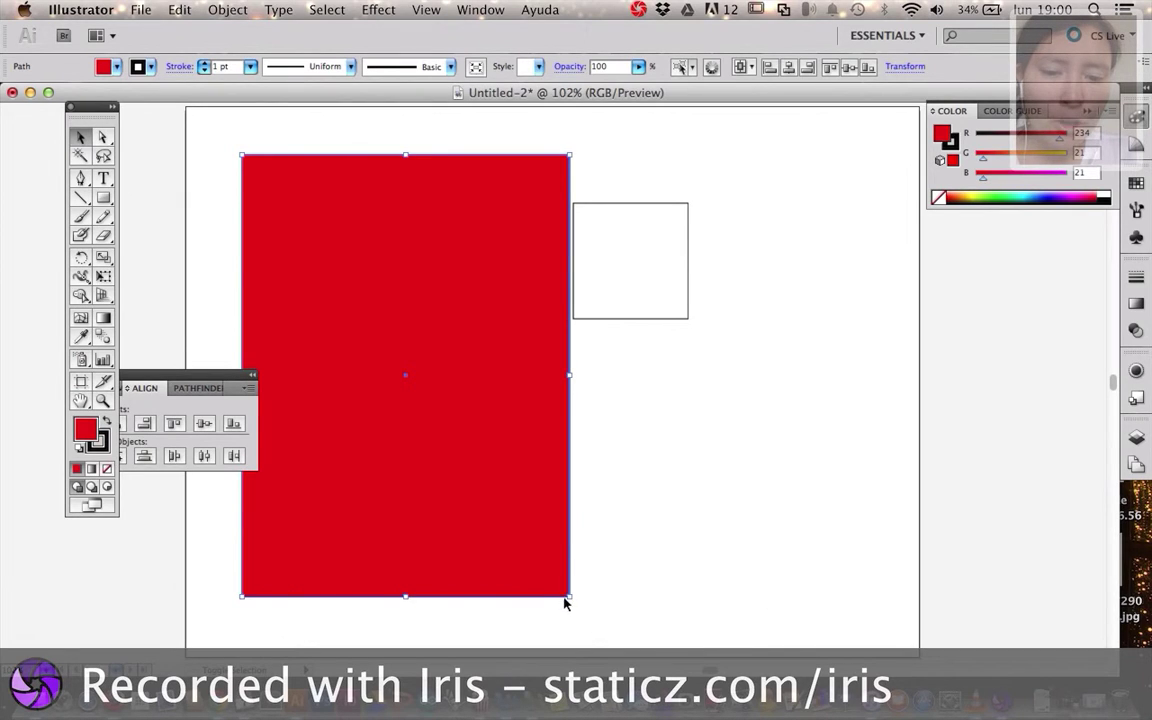
left_click_drag(569, 595, 471, 463)
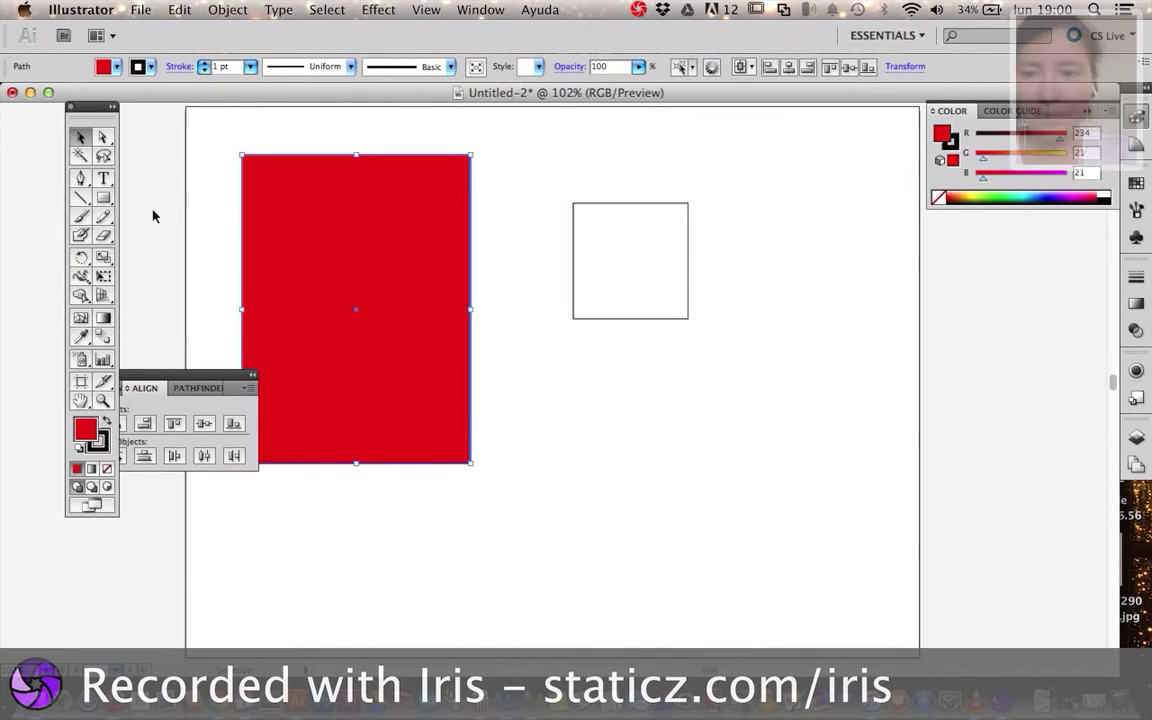
- Draw a red circle below the outlined square using the Ellipse tool
left_click(90, 197)
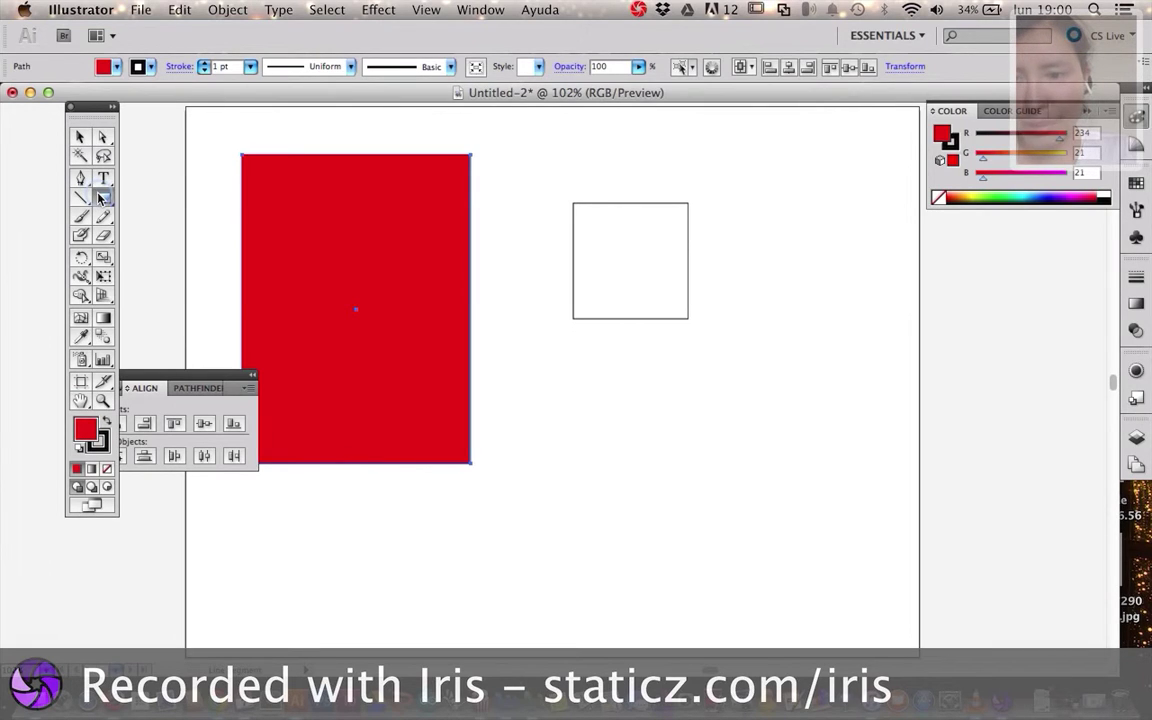
left_click_drag(103, 196, 165, 238)
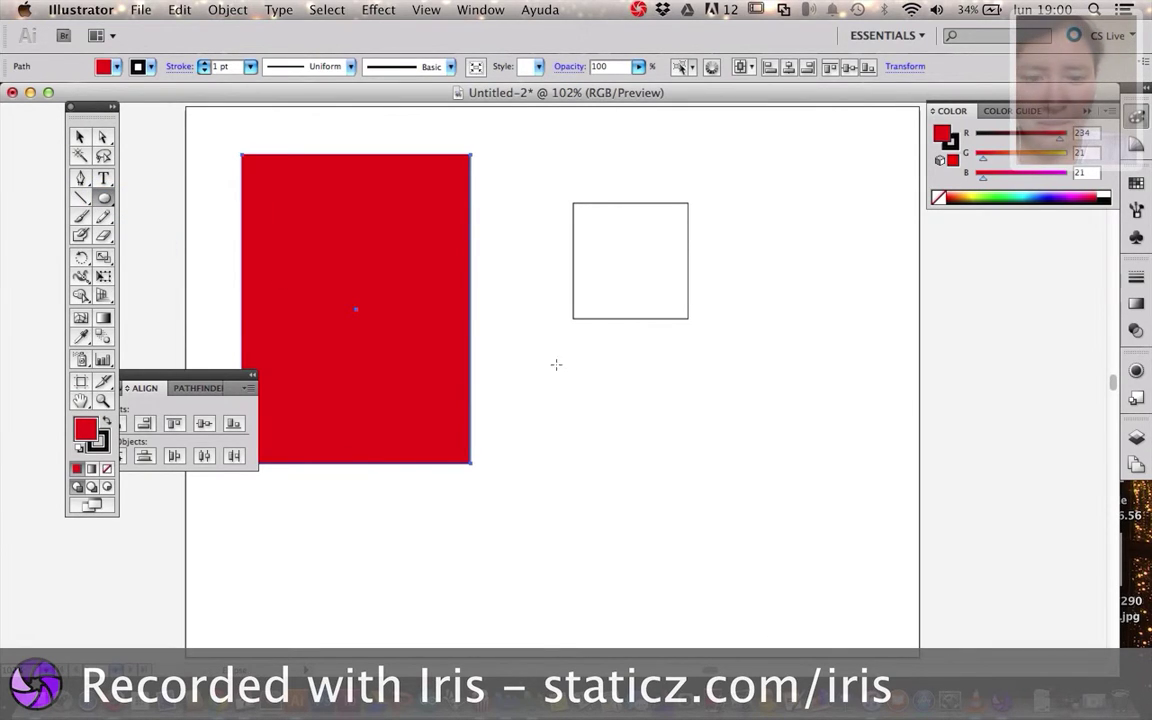
left_click_drag(578, 383, 699, 483)
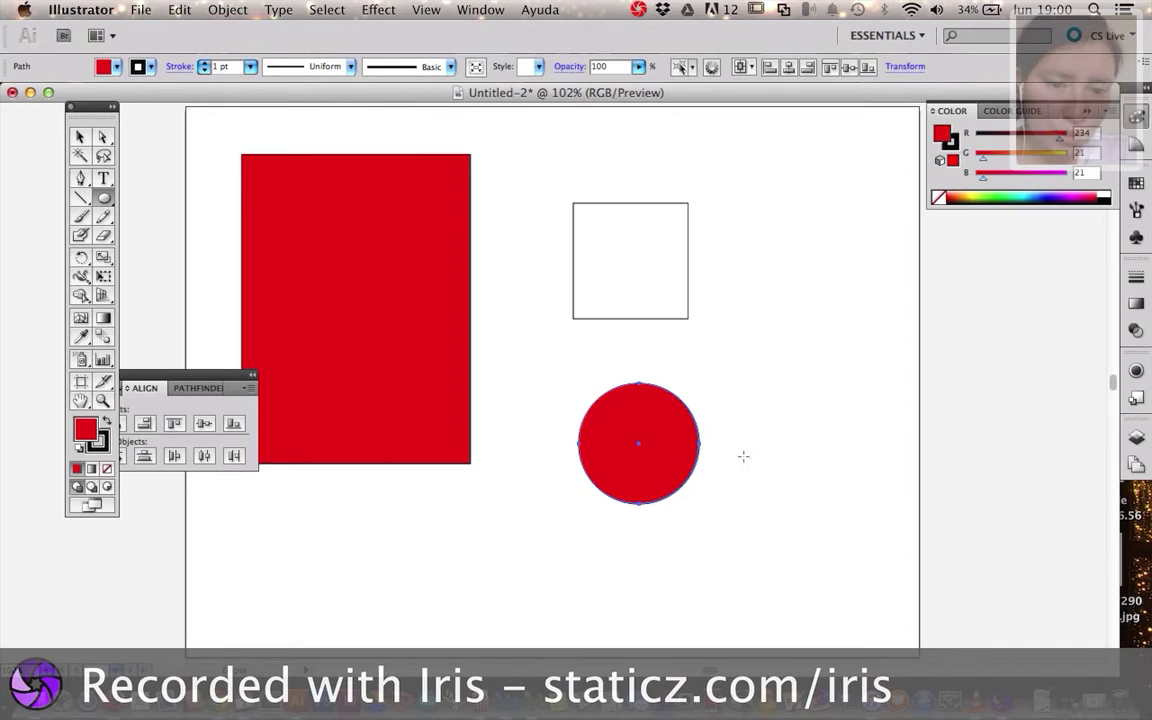
key("v")
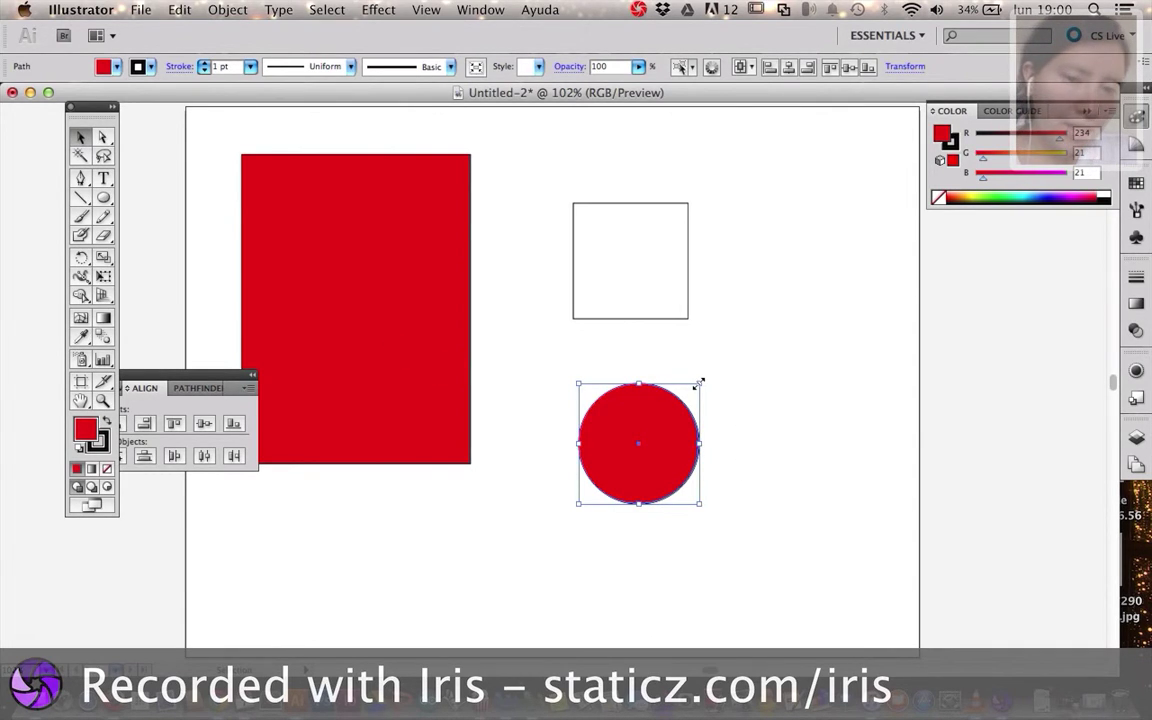
- Resize the red circle to a moderate size and move it to the artboard's right edge
left_click_drag(698, 382, 799, 212)
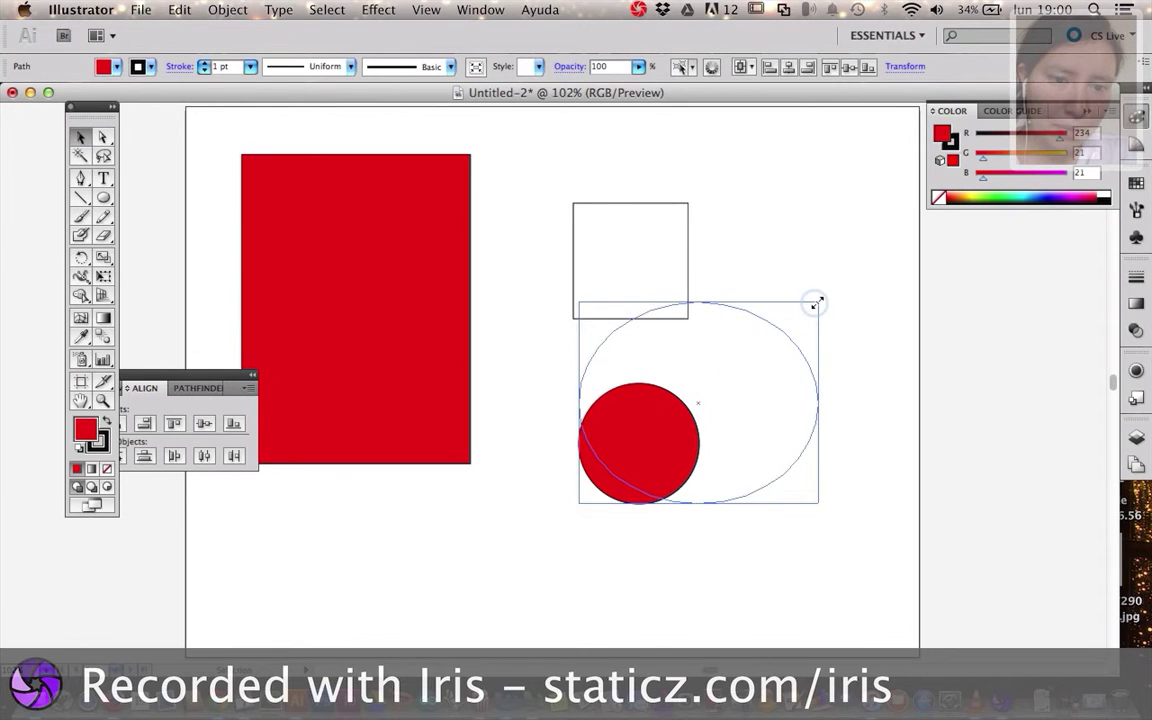
left_click_drag(799, 212, 856, 229)
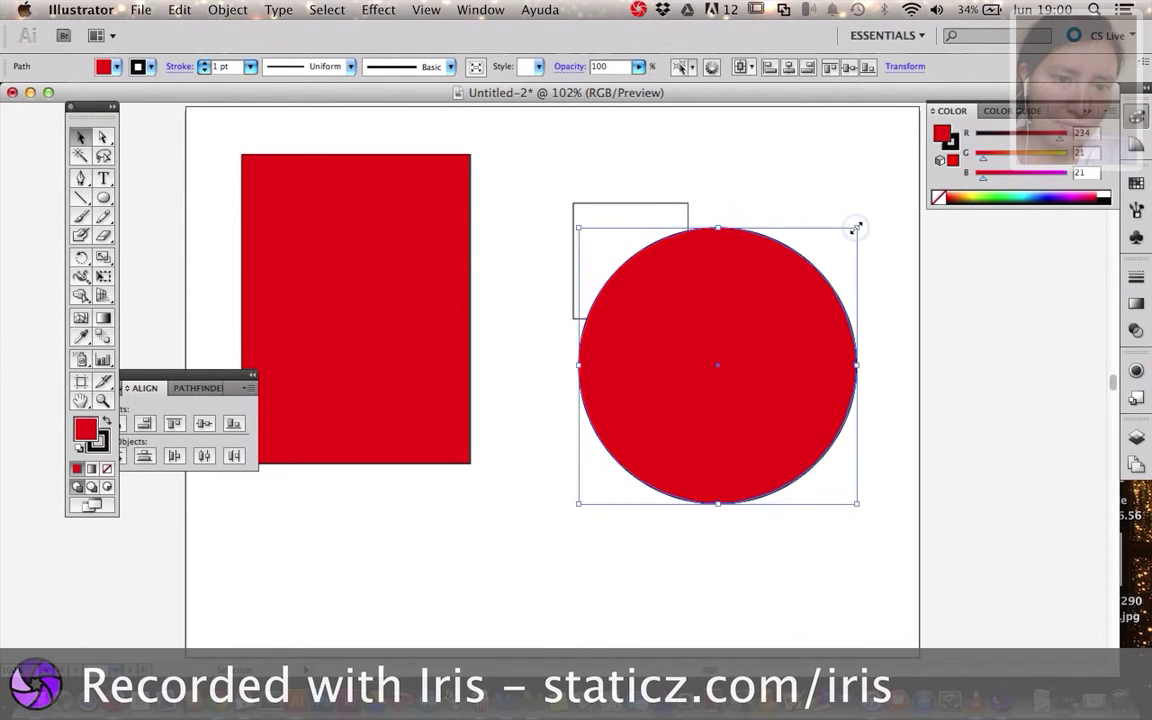
key("ctrl+z")
key("ctrl+z")
key("ctrl+z")
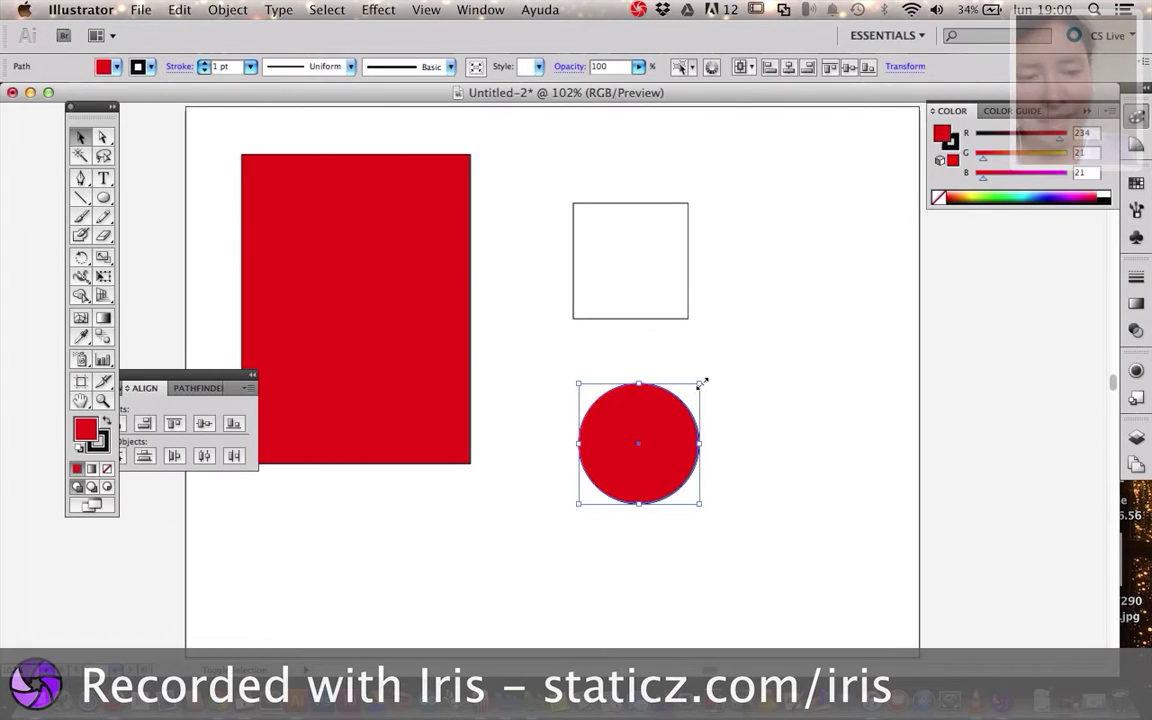
left_click_drag(702, 383, 867, 215)
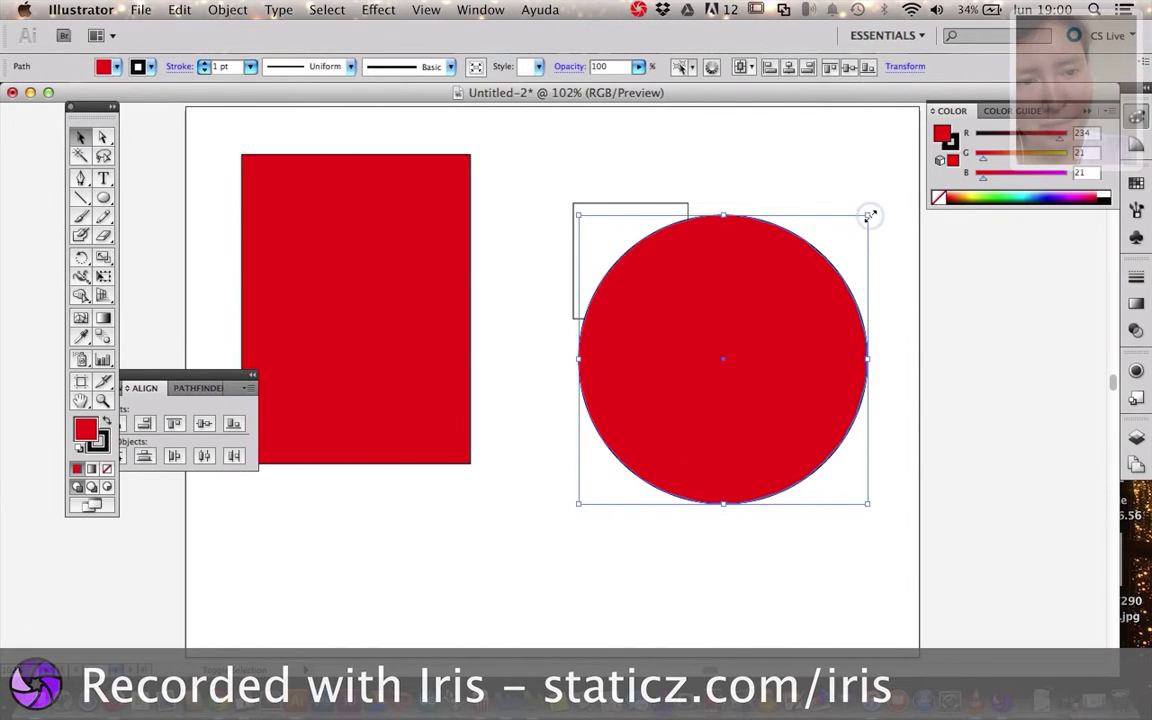
left_click_drag(869, 216, 779, 321)
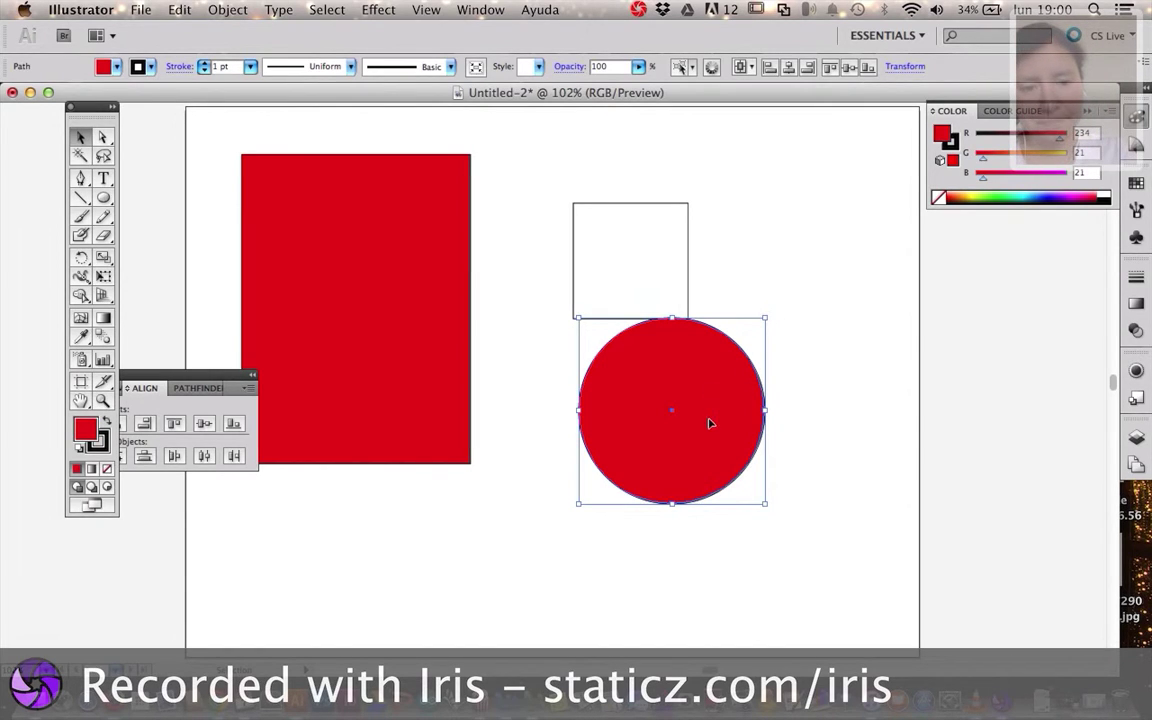
left_click_drag(710, 420, 866, 330)
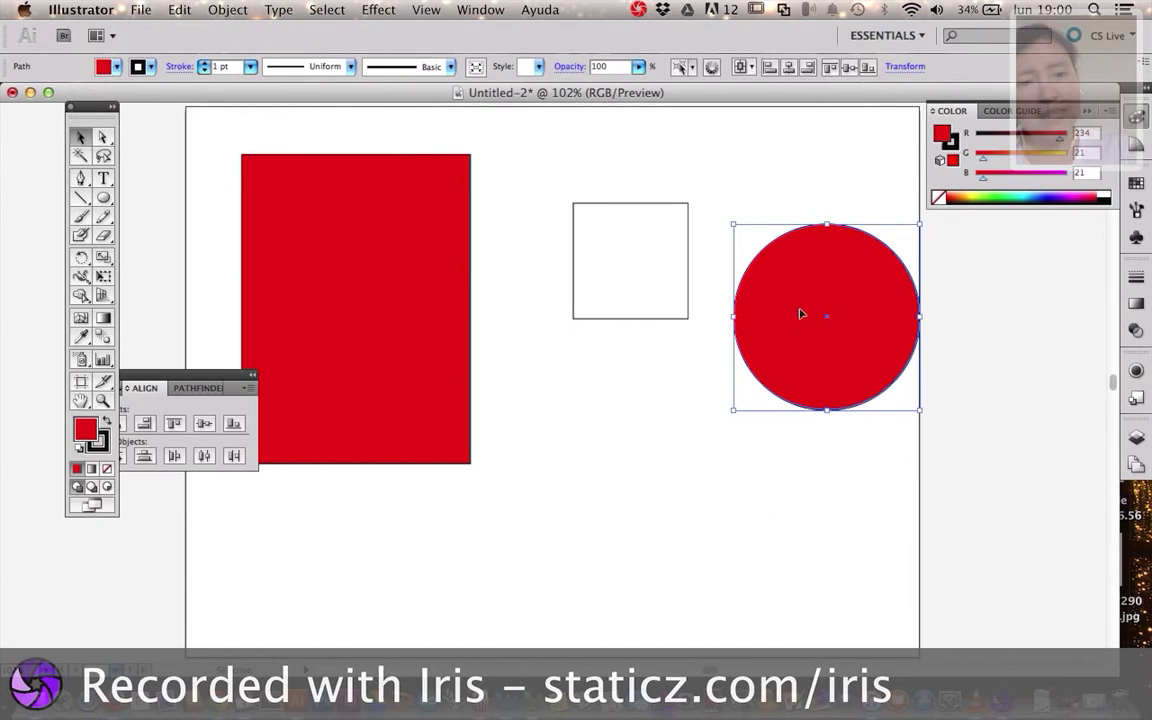
left_click(656, 435)
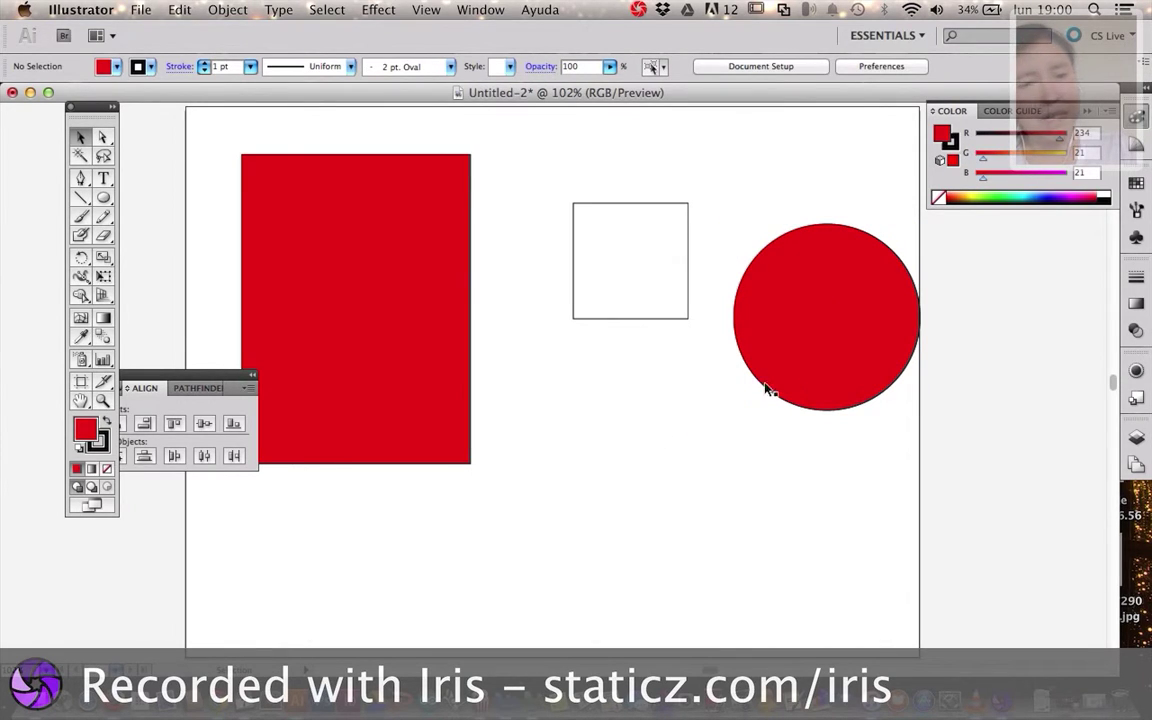
left_click(798, 366)
left_click(620, 465)
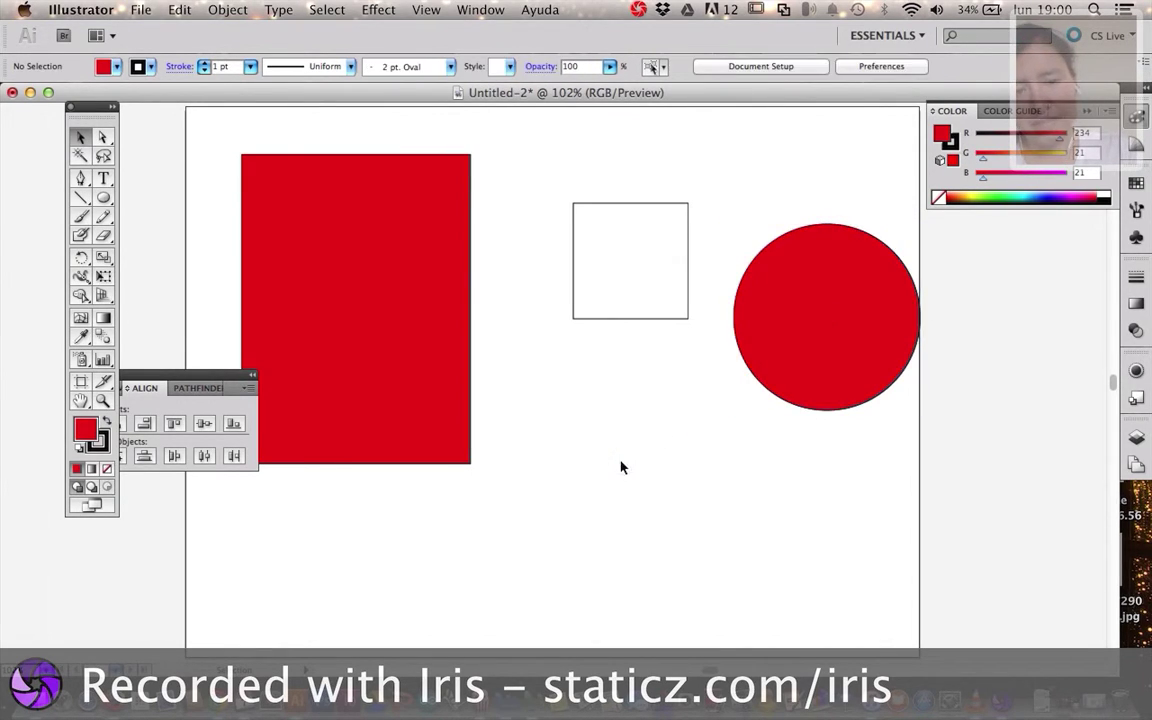
left_click(452, 288)
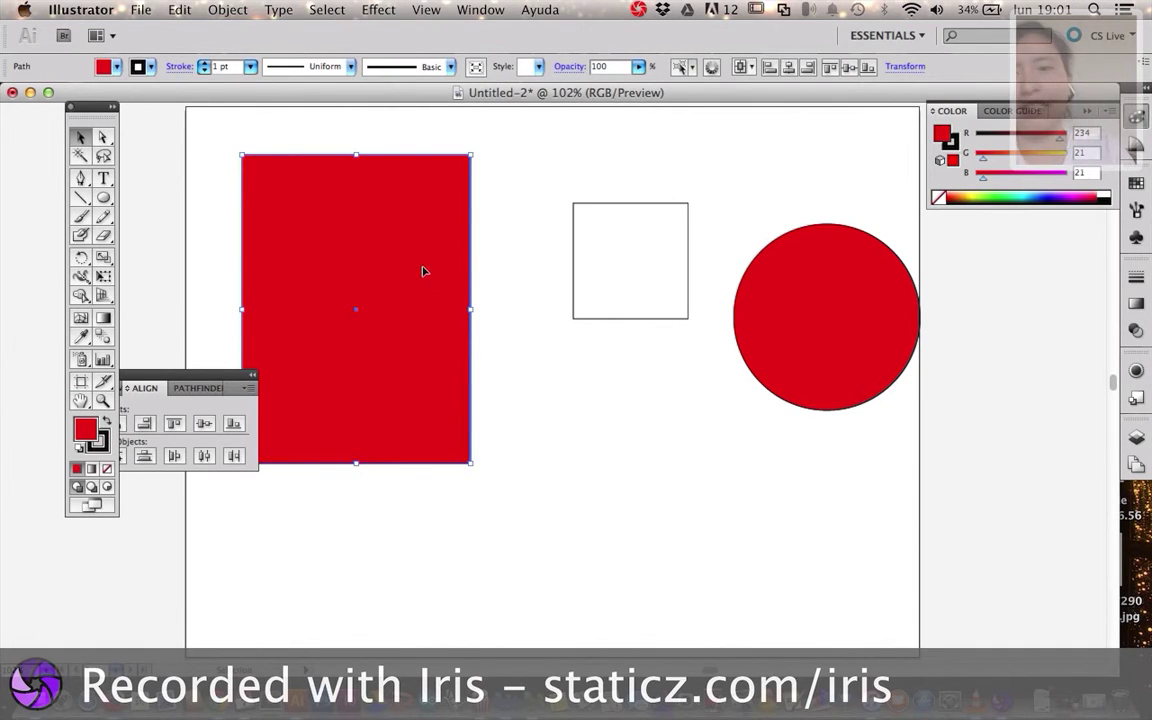
- Move the red rectangle further left, leaving space before the outlined square
left_click(101, 138)
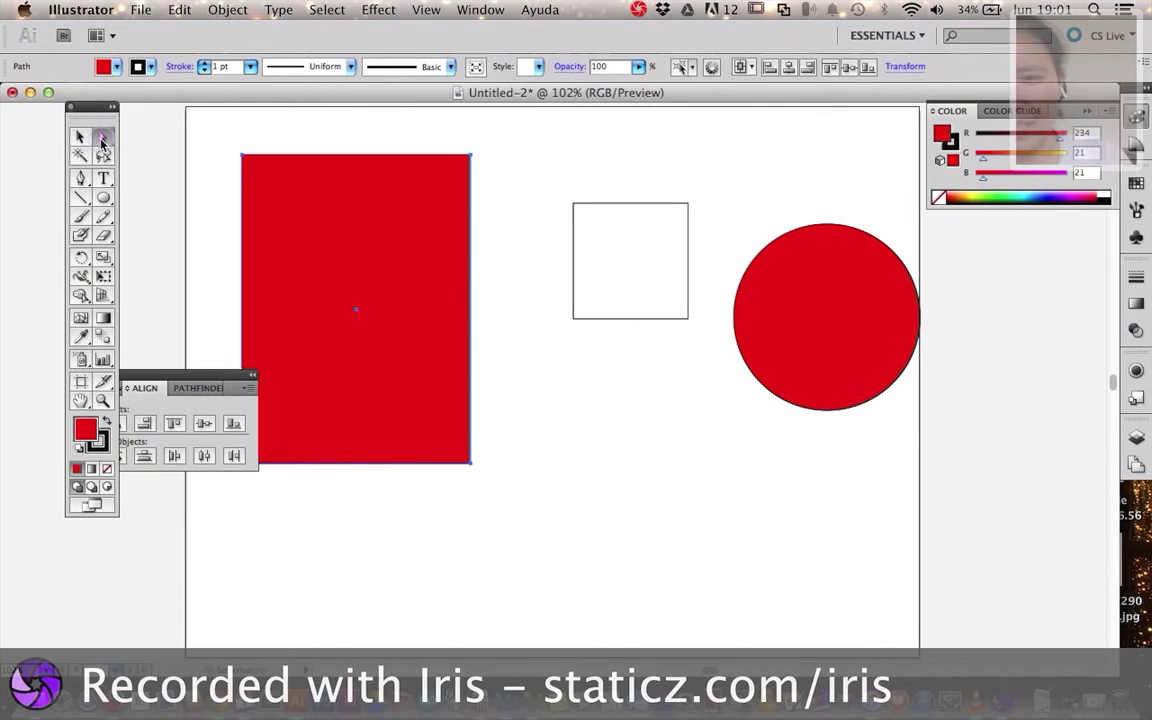
left_click(507, 315)
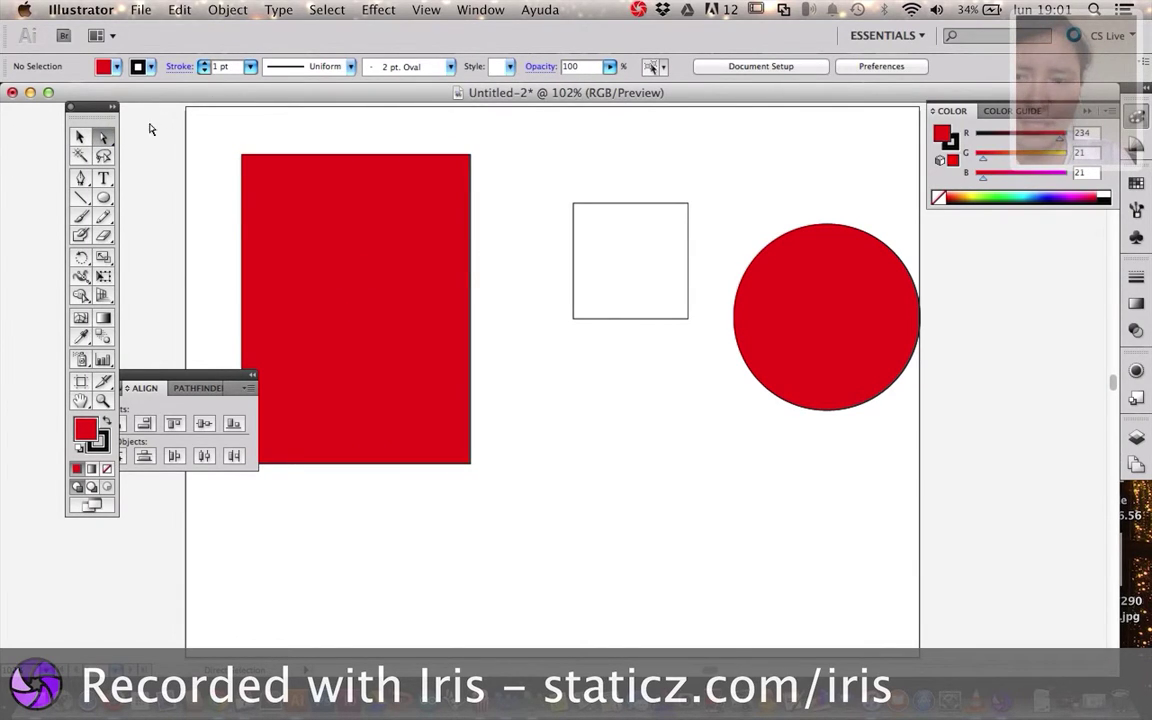
left_click(80, 137)
left_click(385, 250)
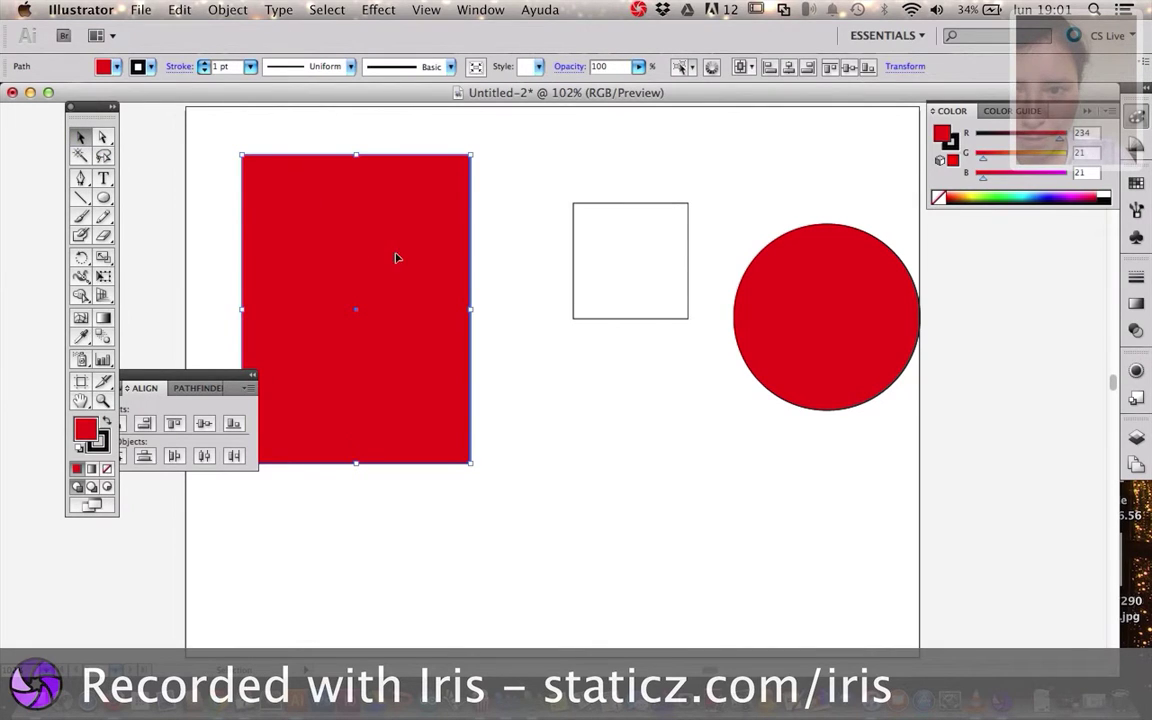
left_click_drag(437, 296, 524, 365)
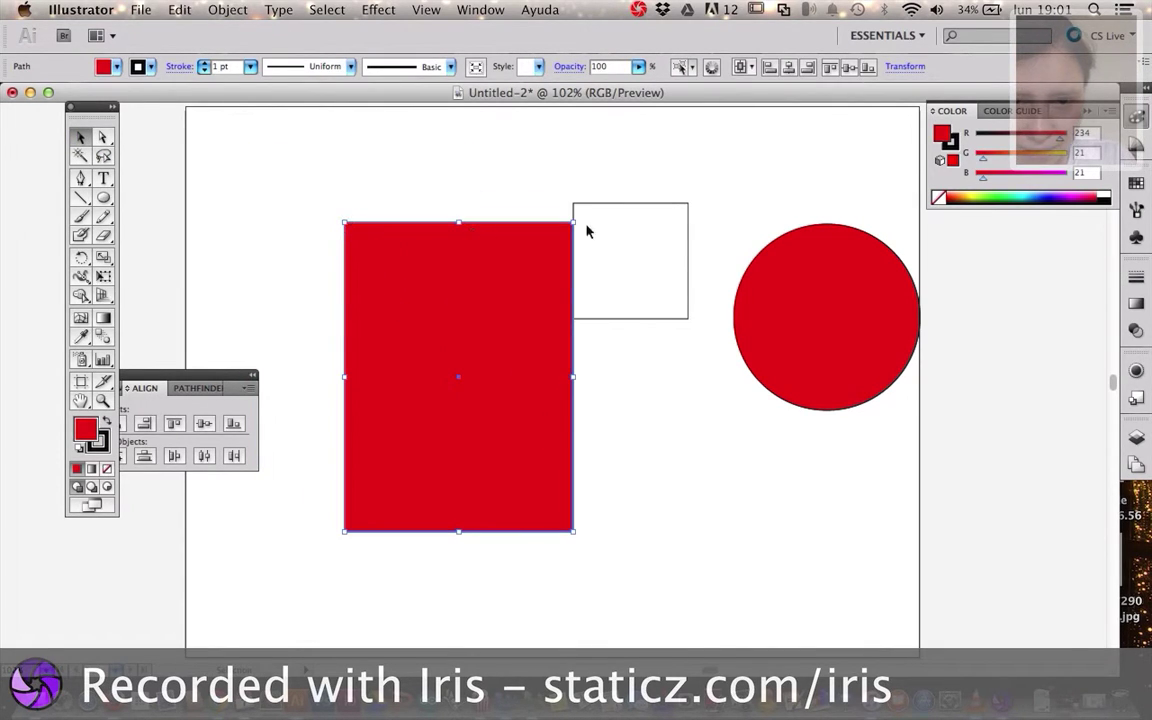
left_click_drag(501, 299, 416, 221)
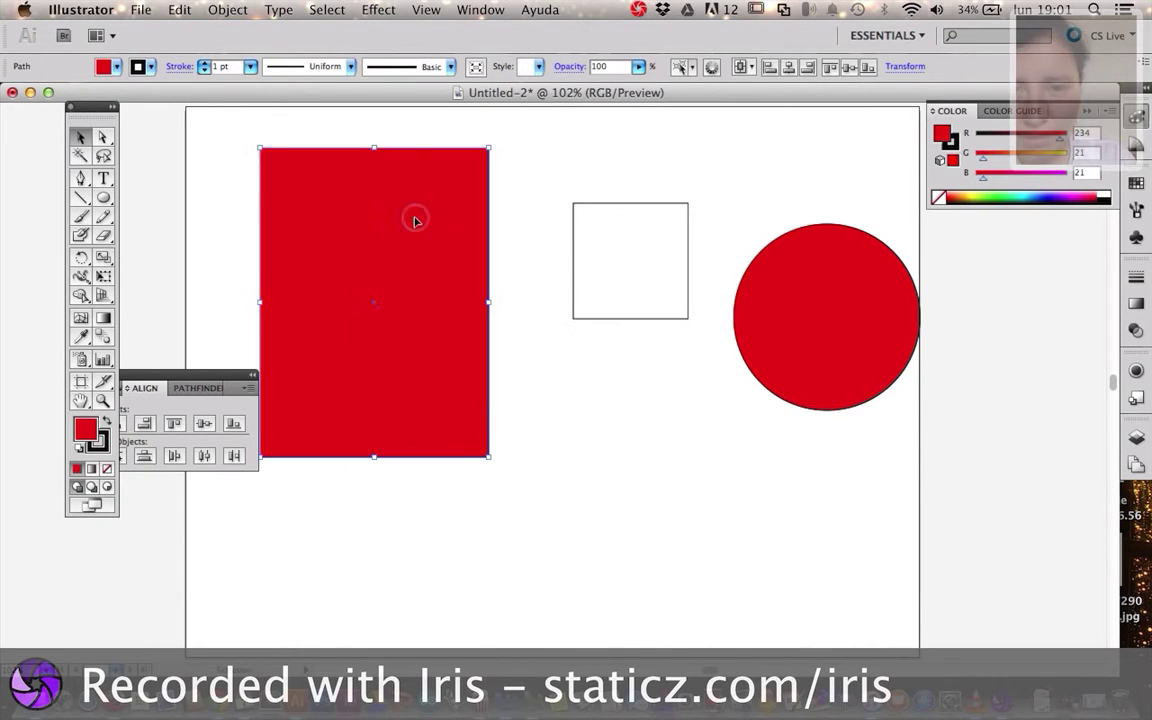
- Select the red circle with the Direct Selection tool, then clear the selection
left_click(810, 335)
left_click(754, 455)
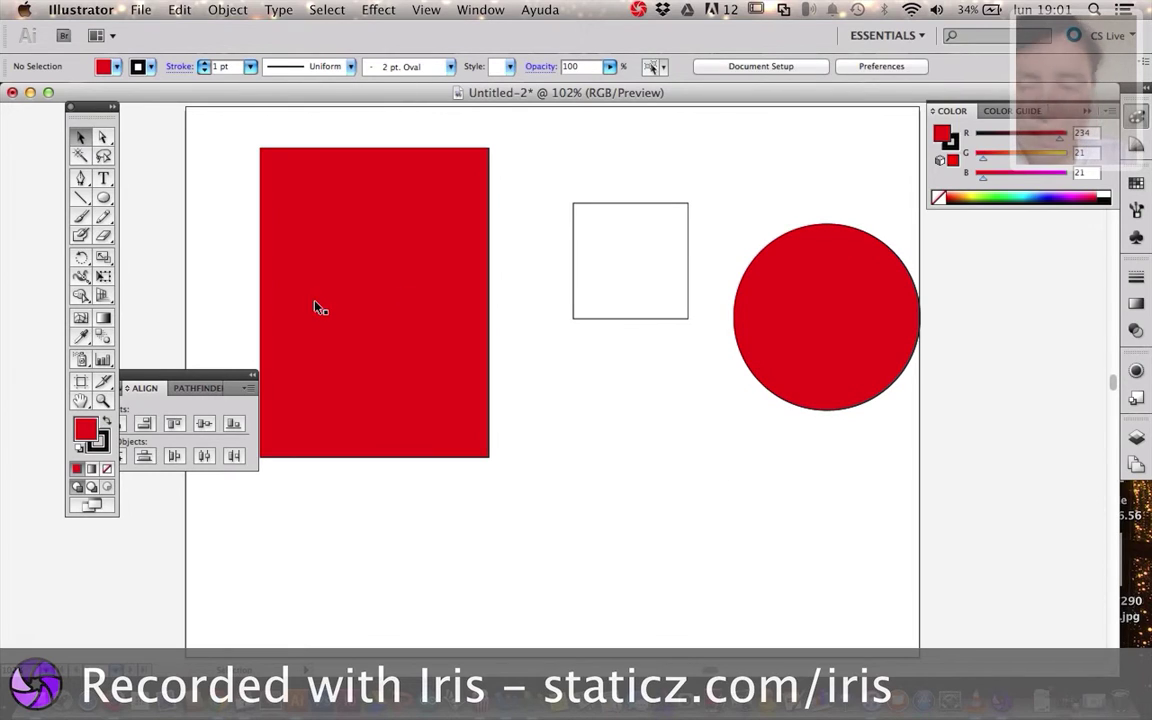
left_click(853, 312)
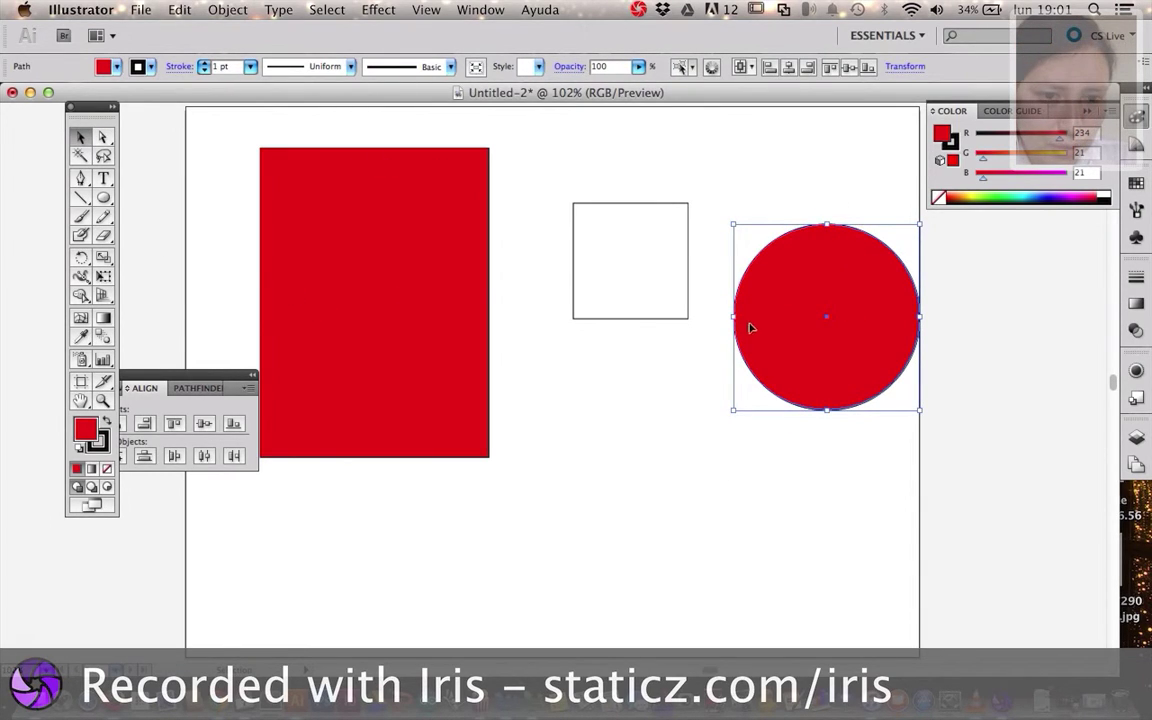
left_click(105, 137)
left_click(510, 322)
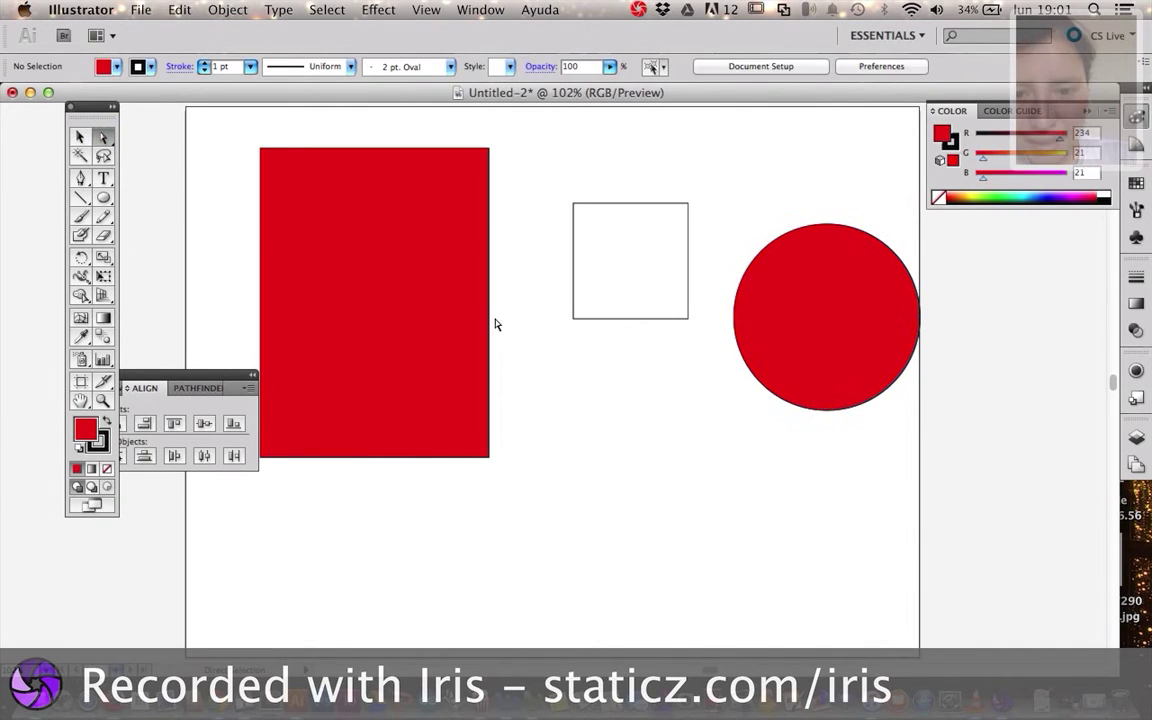
- Drag the red rectangle's right-side anchors to make a slanted right side and sloping bottom
left_click(489, 325)
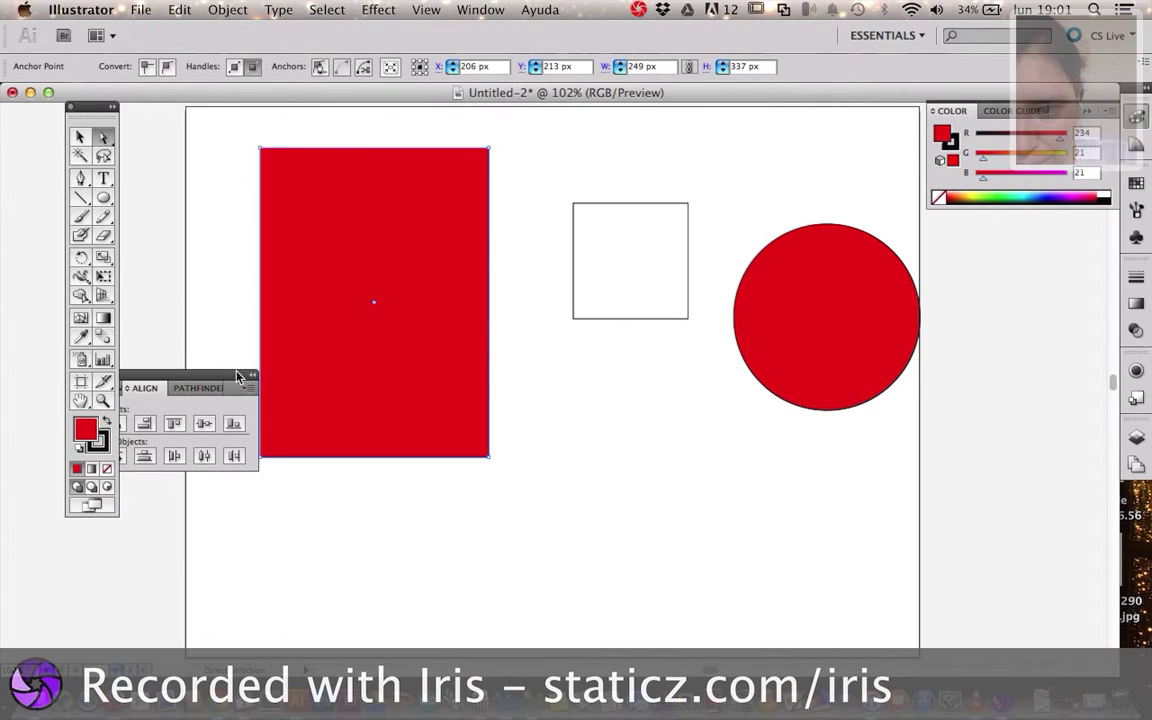
left_click_drag(229, 377, 164, 377)
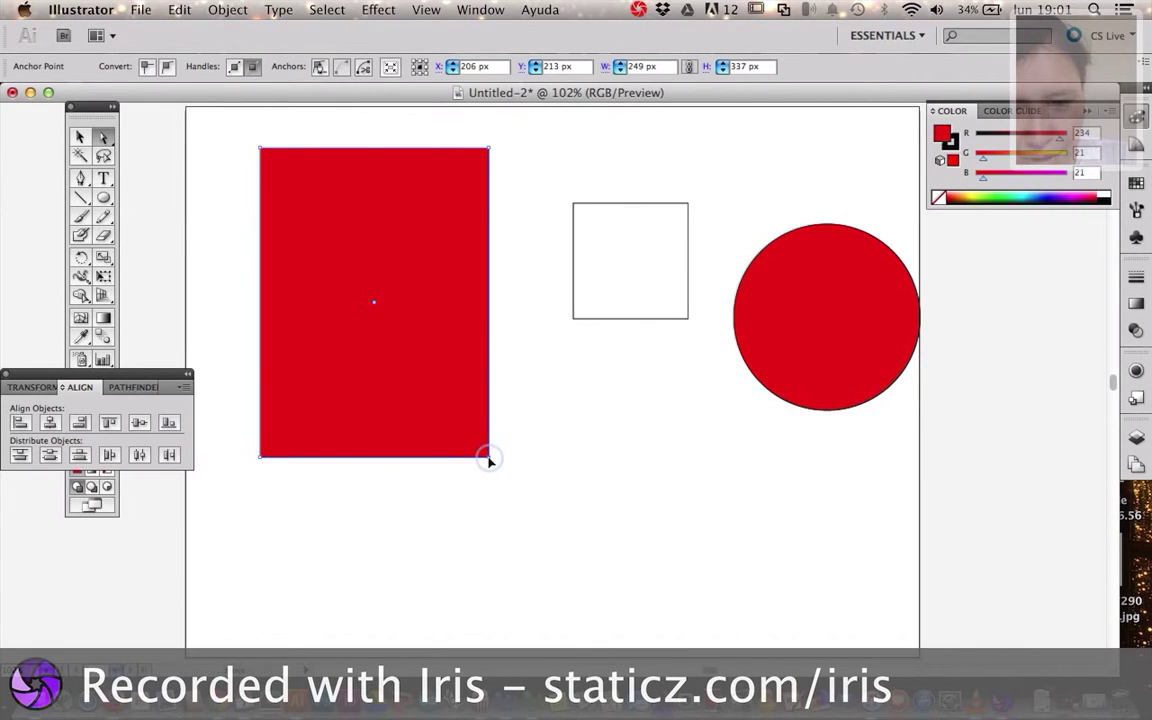
left_click_drag(489, 458, 320, 210)
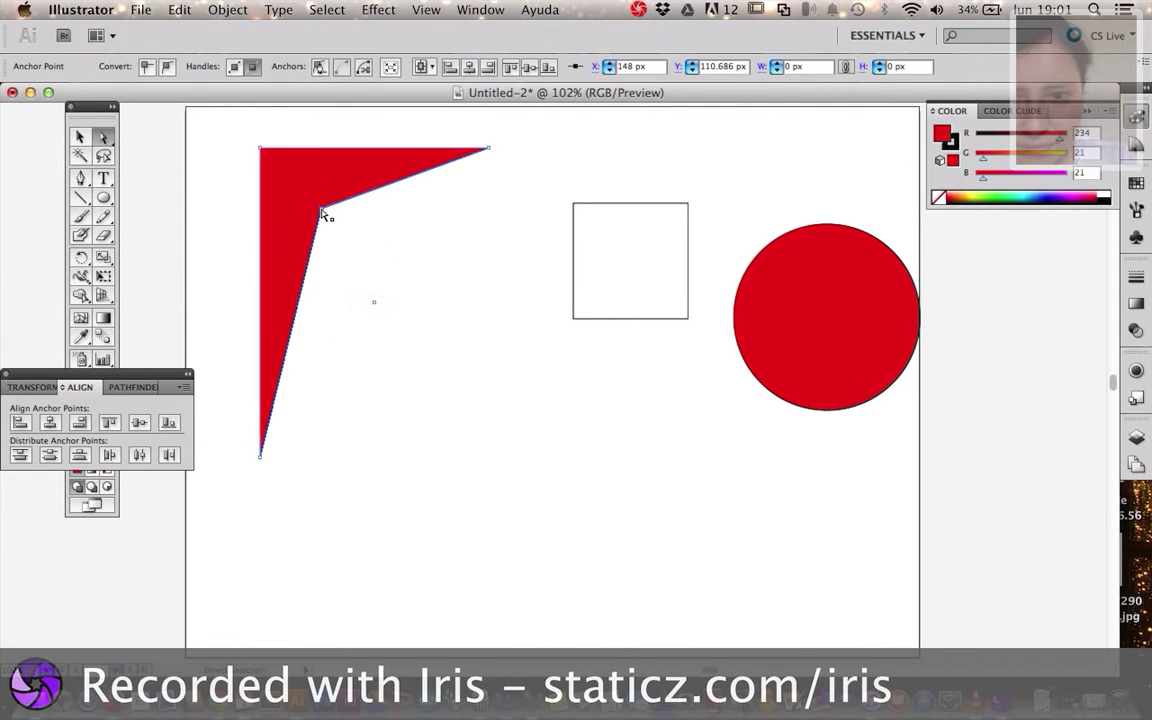
left_click_drag(450, 245, 450, 242)
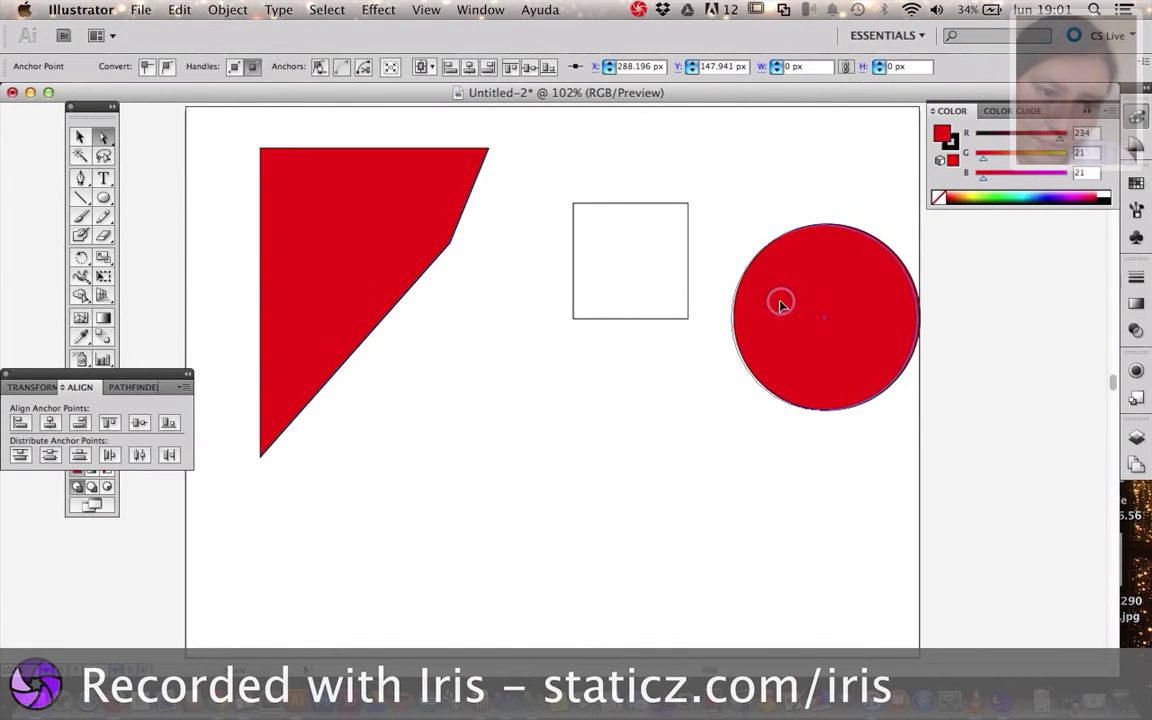
left_click(750, 343)
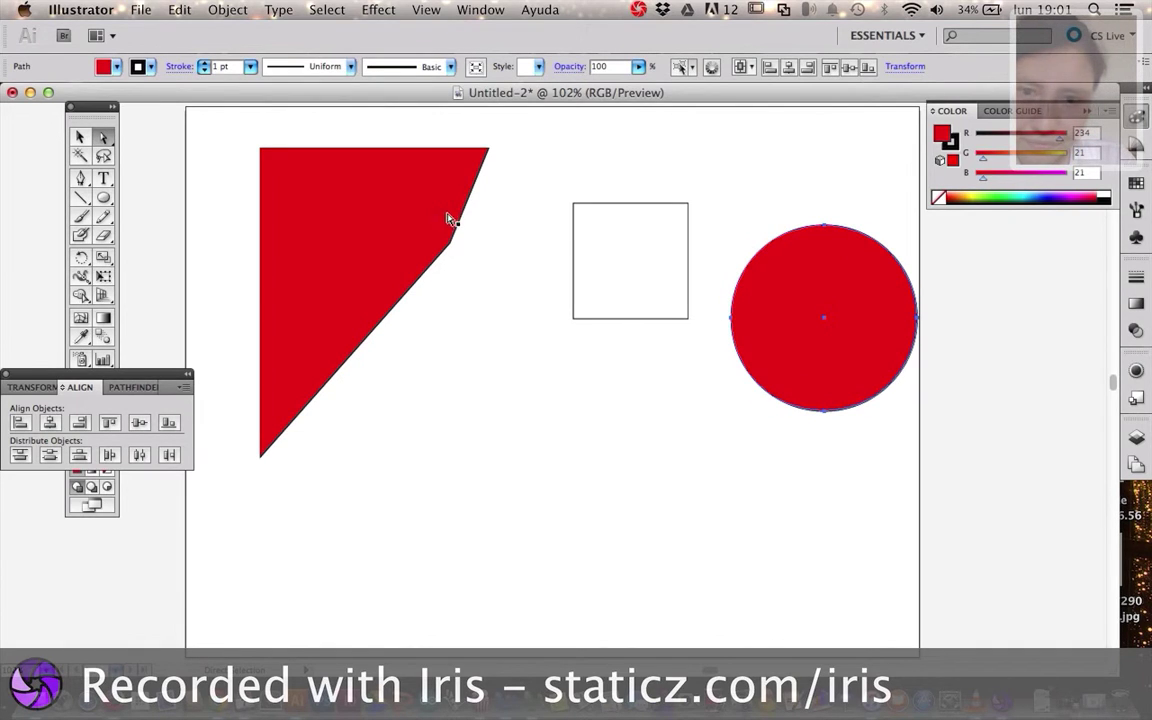
left_click(451, 246)
left_click_drag(451, 246, 495, 348)
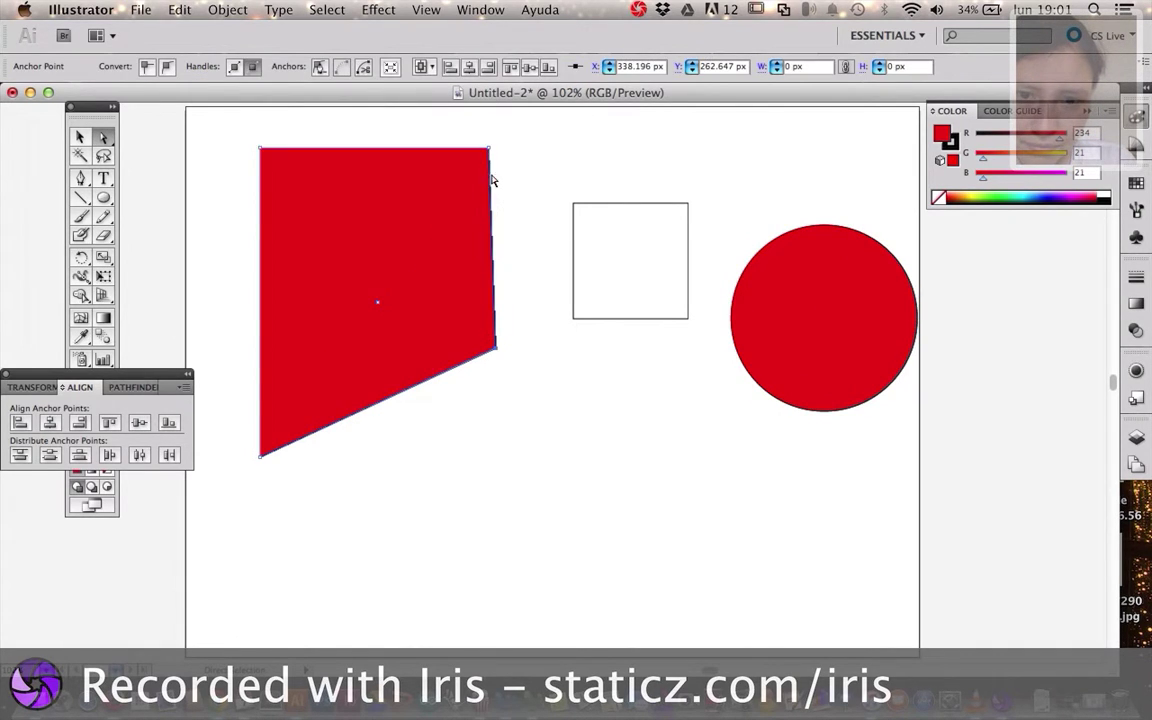
mouse_move(489, 150)
left_mouse_down()
mouse_move(572, 155)
mouse_move(488, 155)
left_mouse_up()
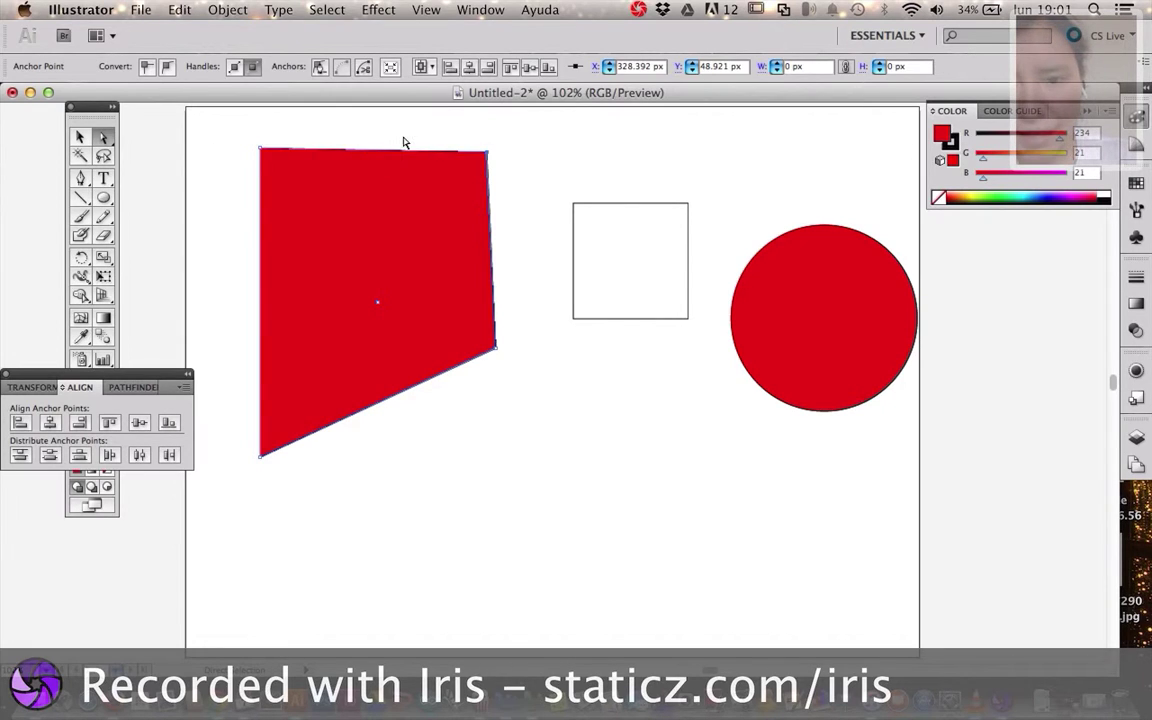
- Select the red circle's top and left anchor points for editing
left_click(837, 242)
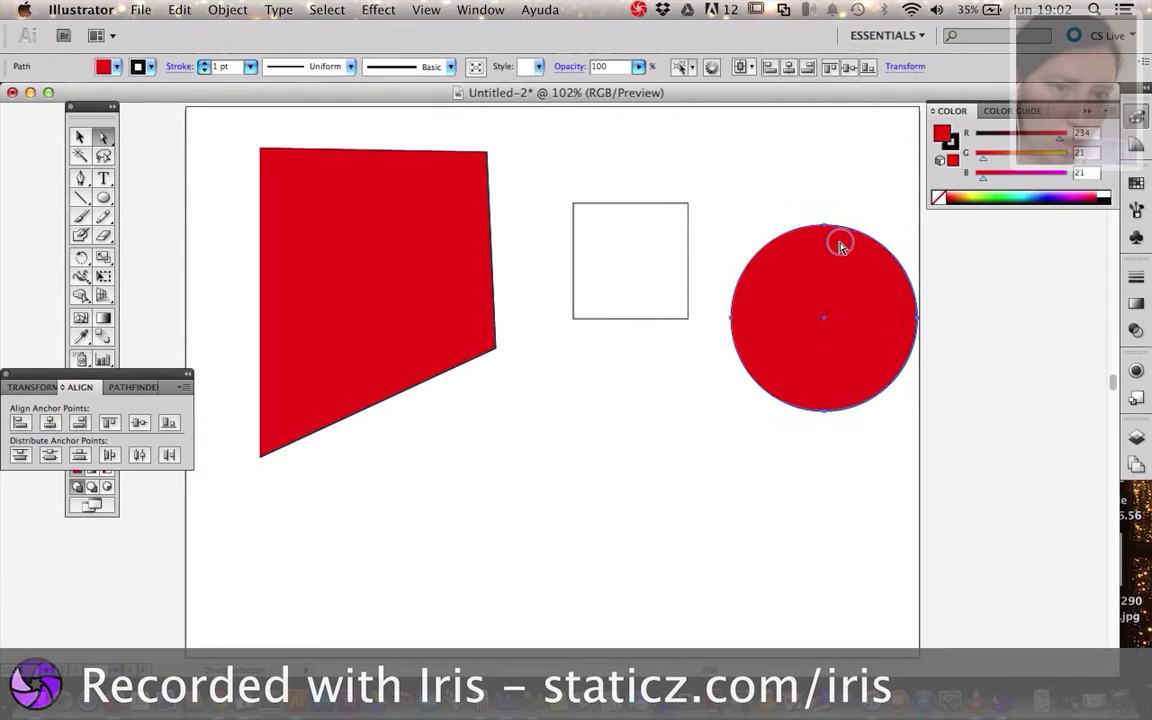
left_click(829, 197)
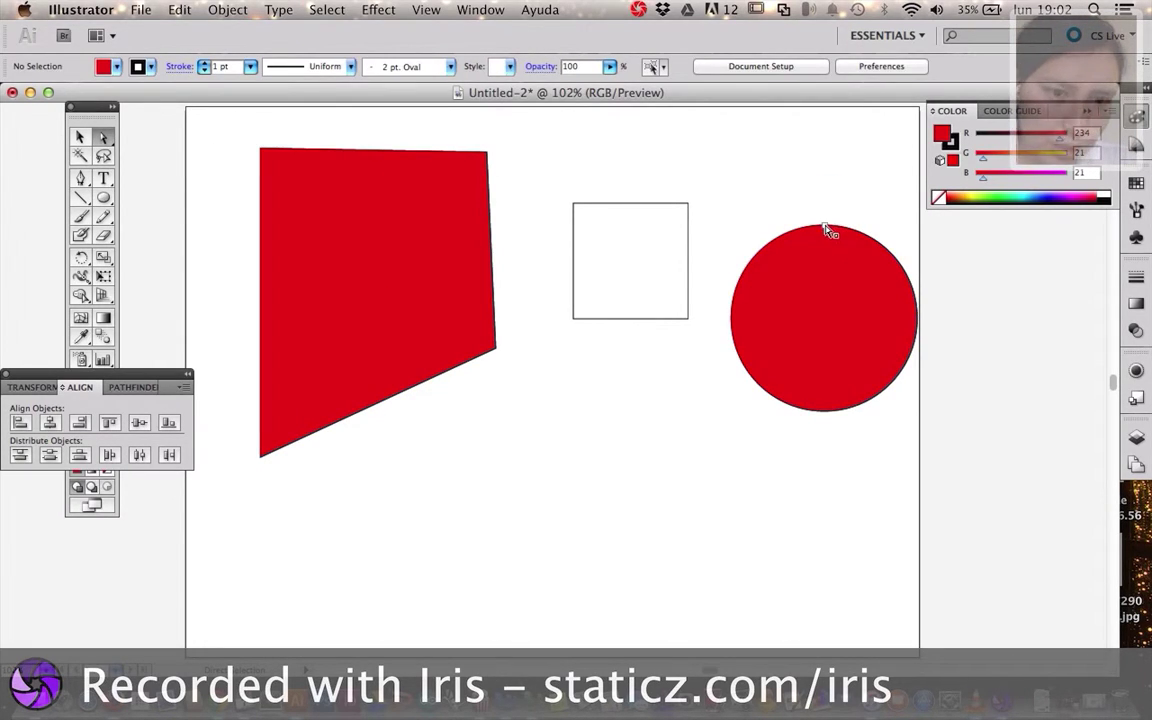
left_click(826, 229)
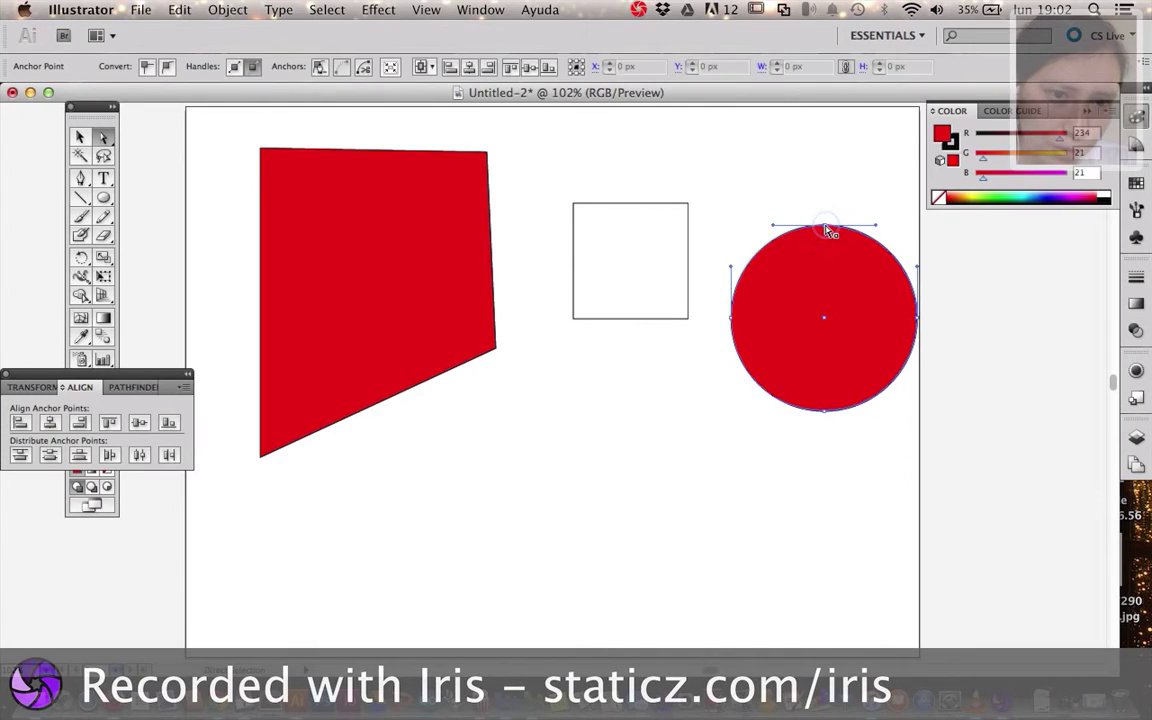
left_click(733, 318)
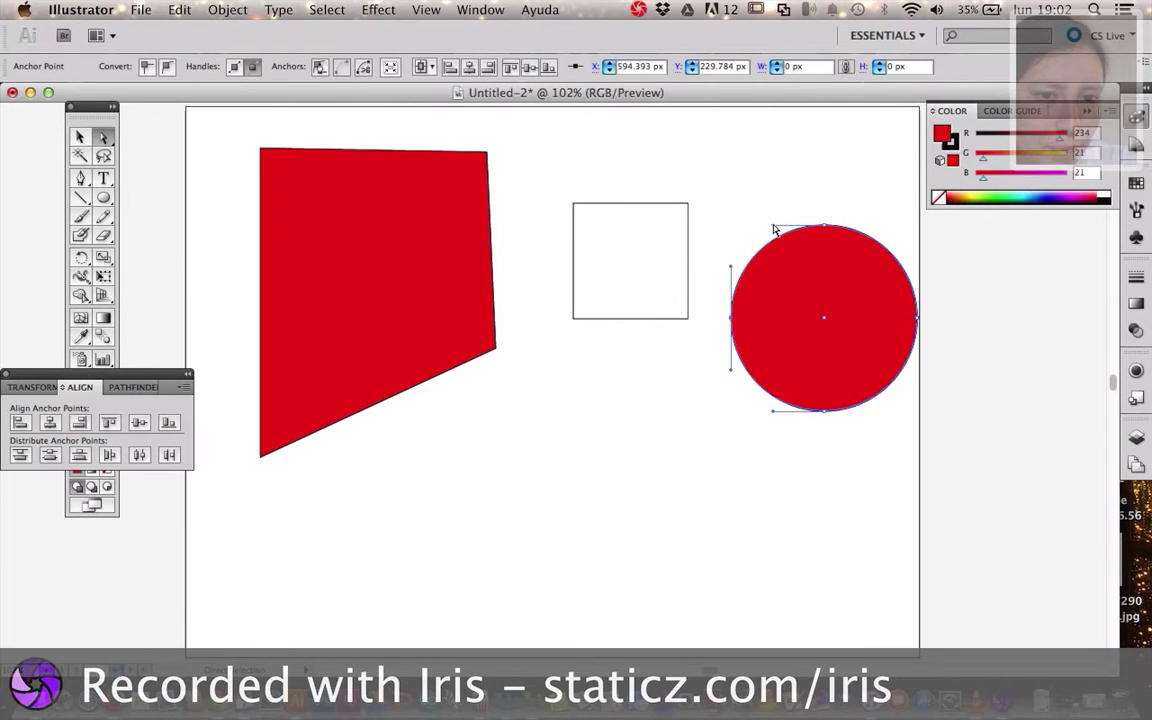
- Push the circle's left side inward and pull its curves into a notched C-shaped hook
left_click_drag(773, 228, 697, 232)
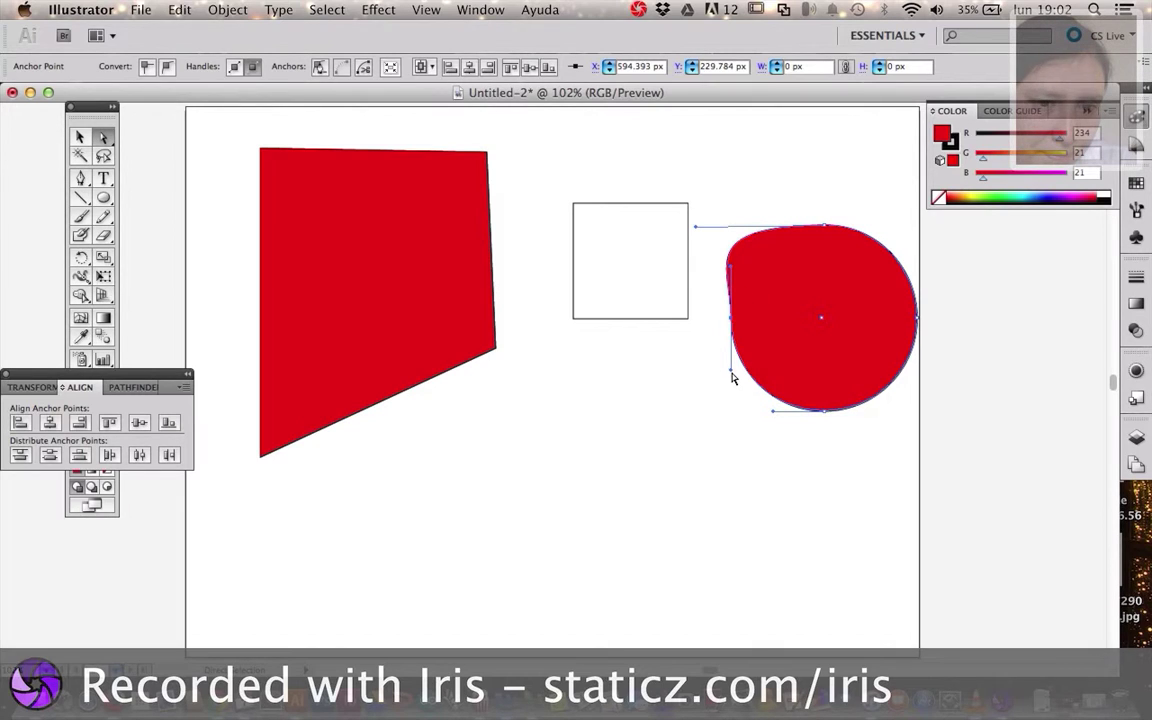
left_click_drag(731, 319, 782, 312)
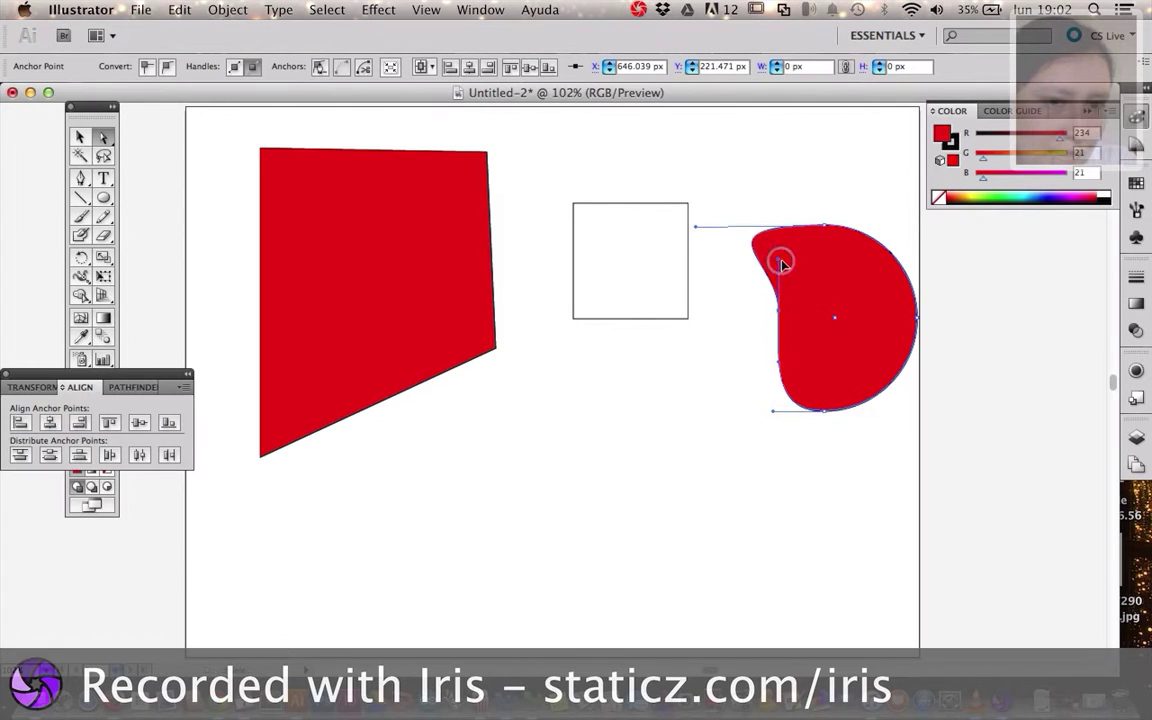
mouse_move(782, 262)
left_mouse_down()
mouse_move(893, 278)
mouse_move(918, 296)
left_mouse_up()
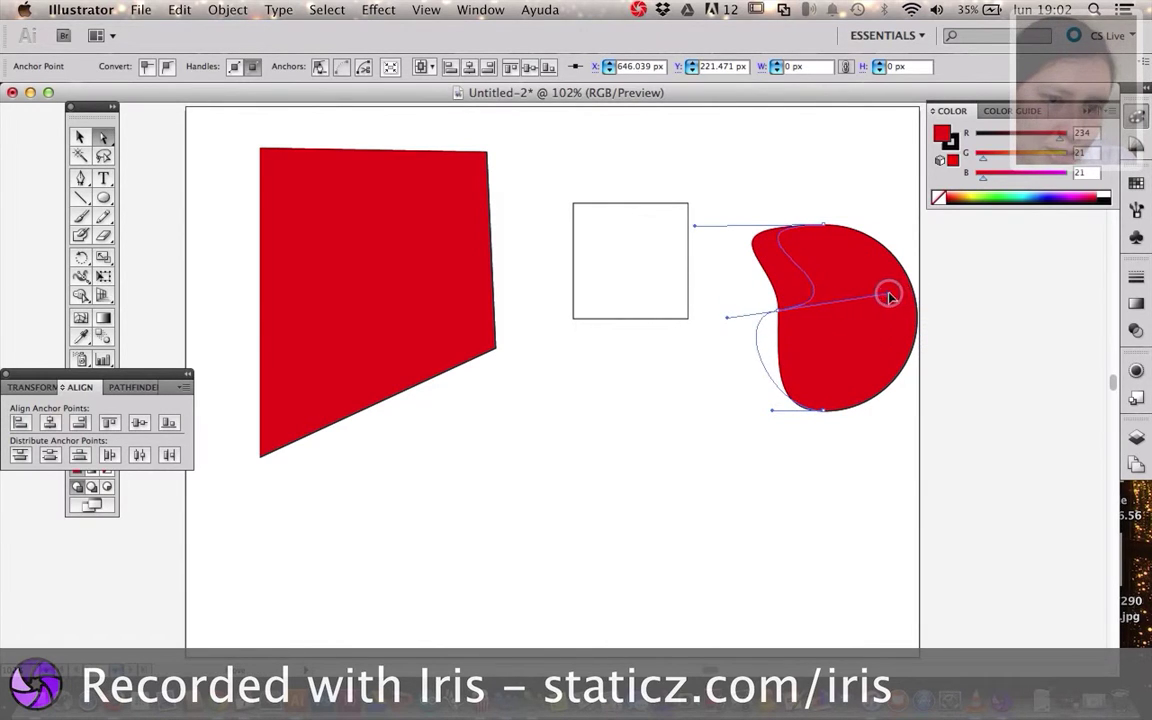
left_click_drag(918, 296, 1026, 324)
left_click(1008, 371)
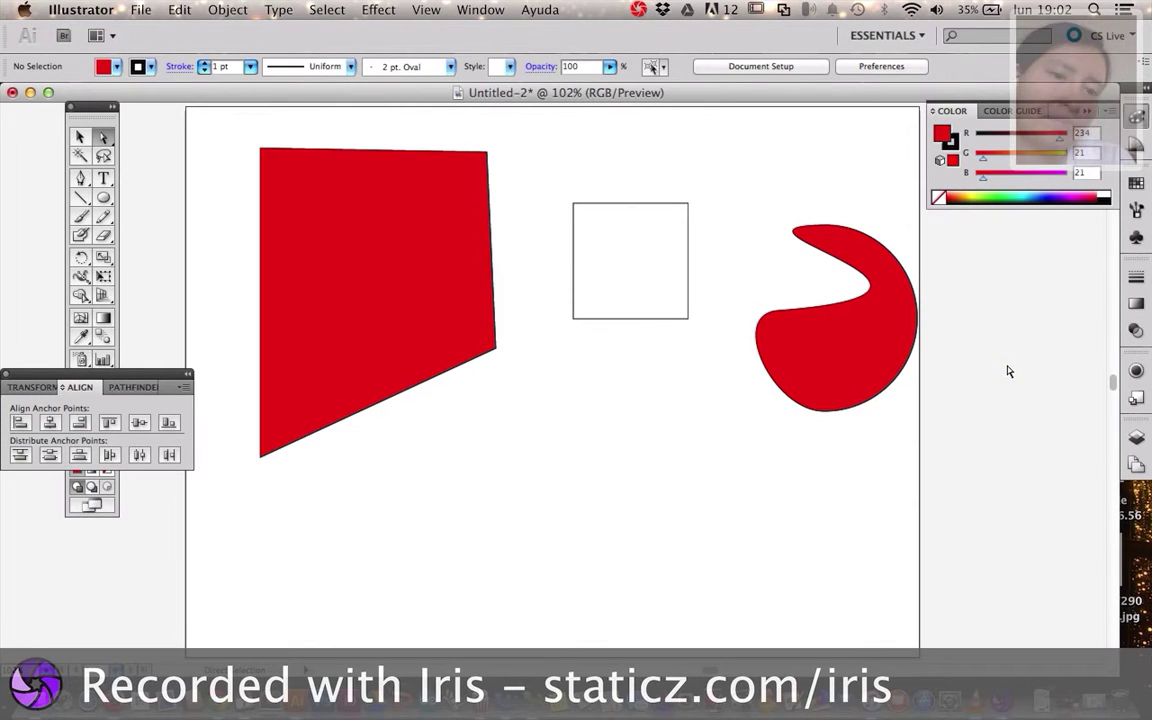
left_click(858, 295)
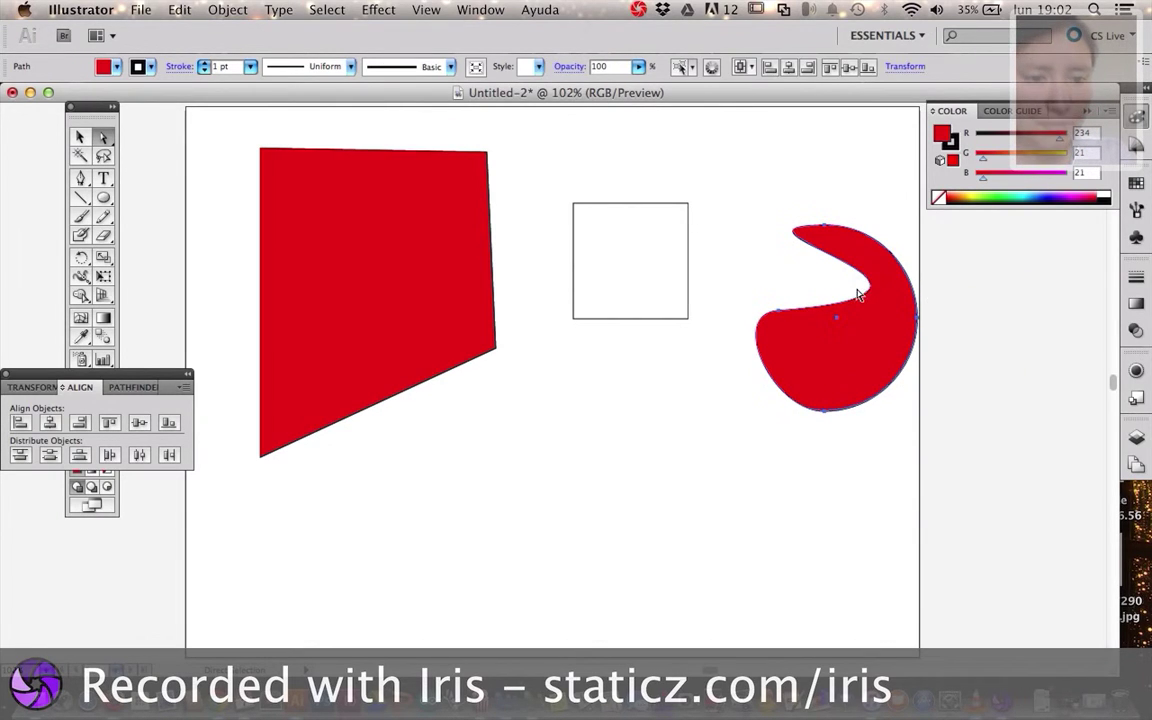
- Pull the C shape's left anchor into a long tapering tail sweeping left beneath the square
left_click(785, 316)
left_click(780, 313)
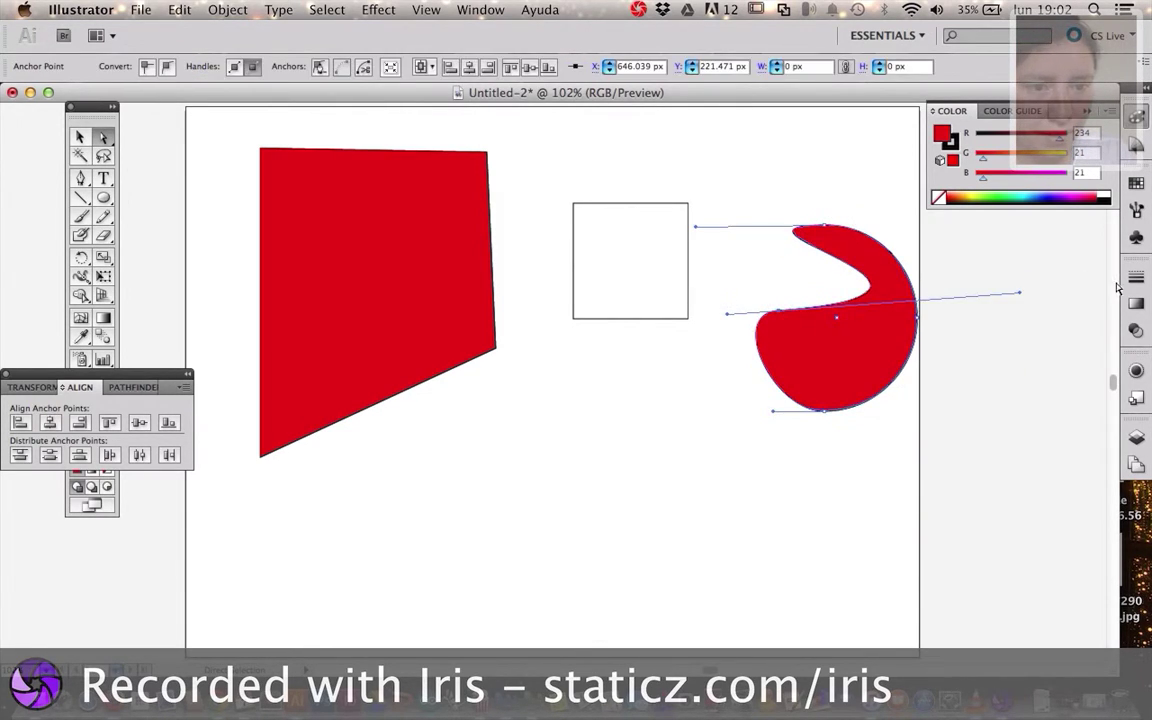
left_click_drag(780, 315, 642, 345)
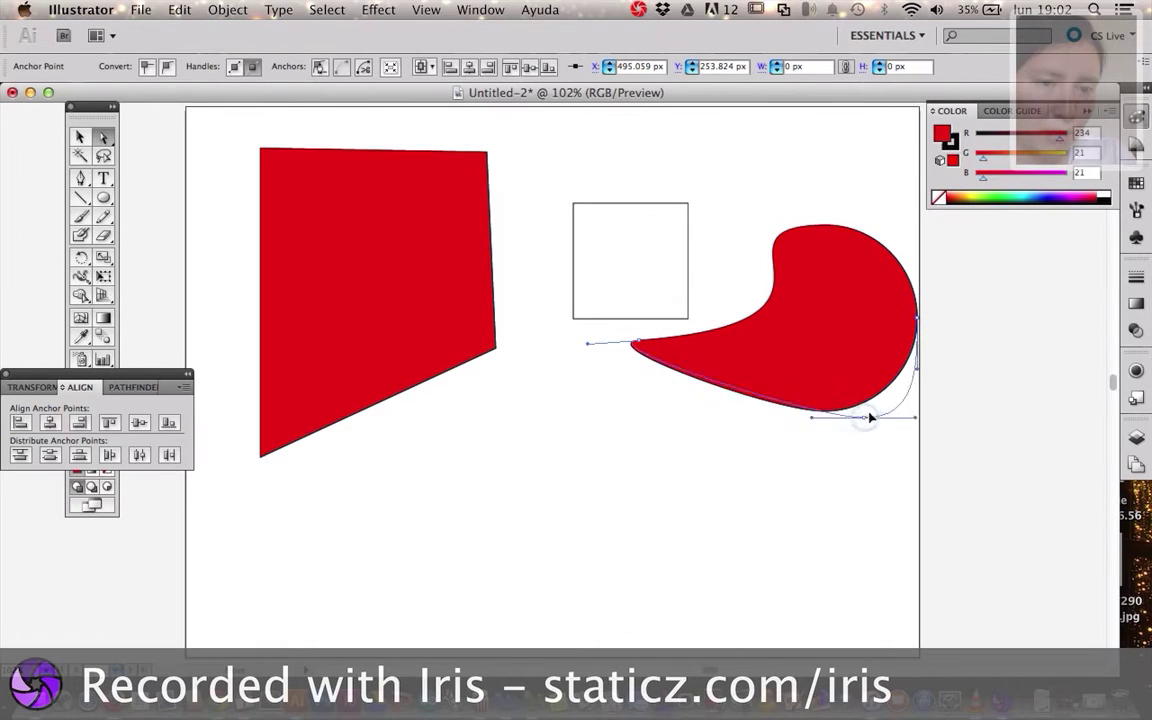
left_click_drag(883, 324, 877, 372)
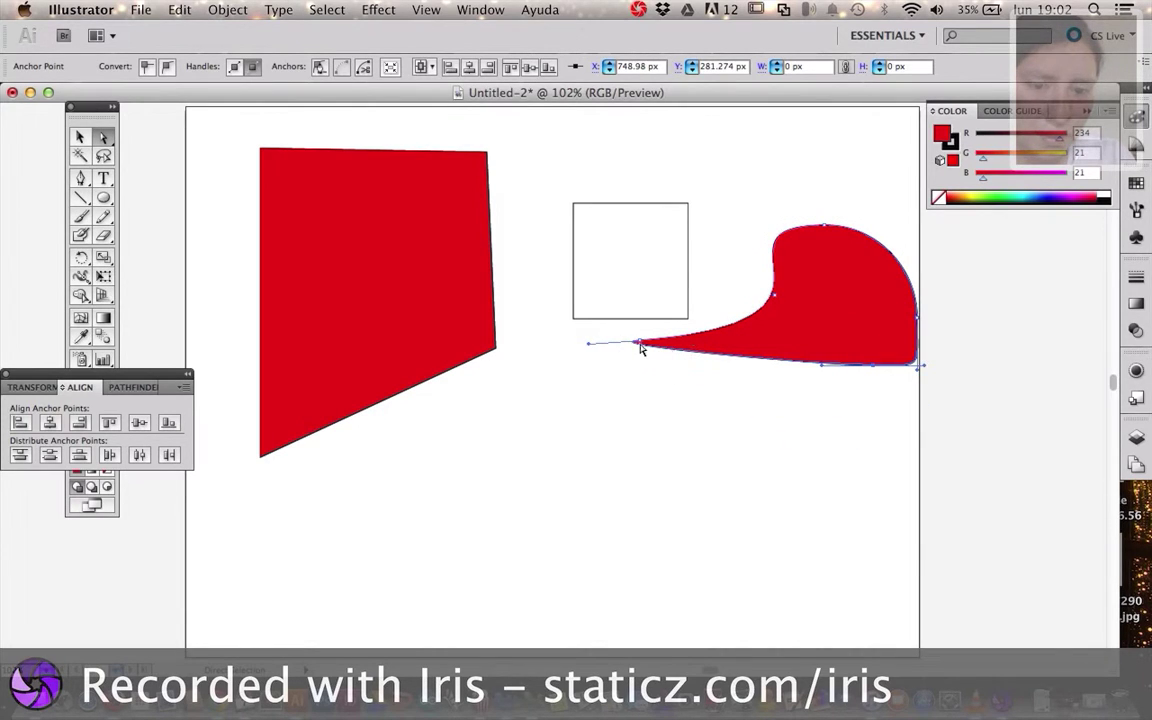
left_click_drag(590, 346, 691, 314)
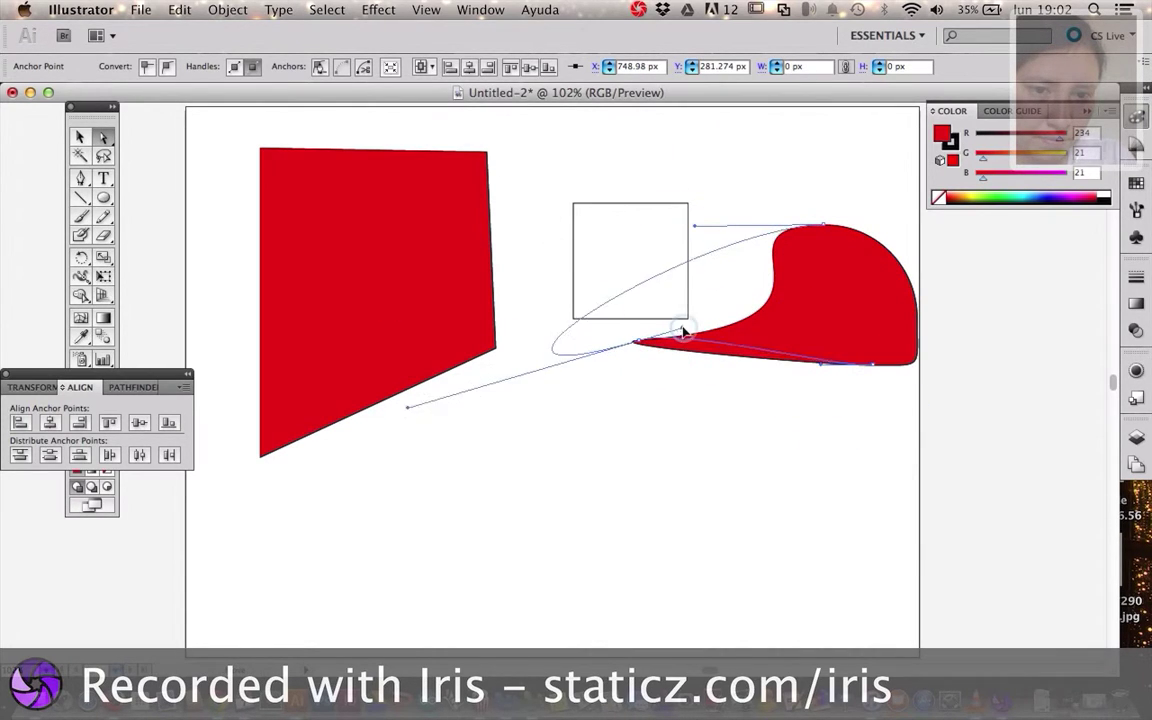
left_click_drag(691, 314, 800, 280)
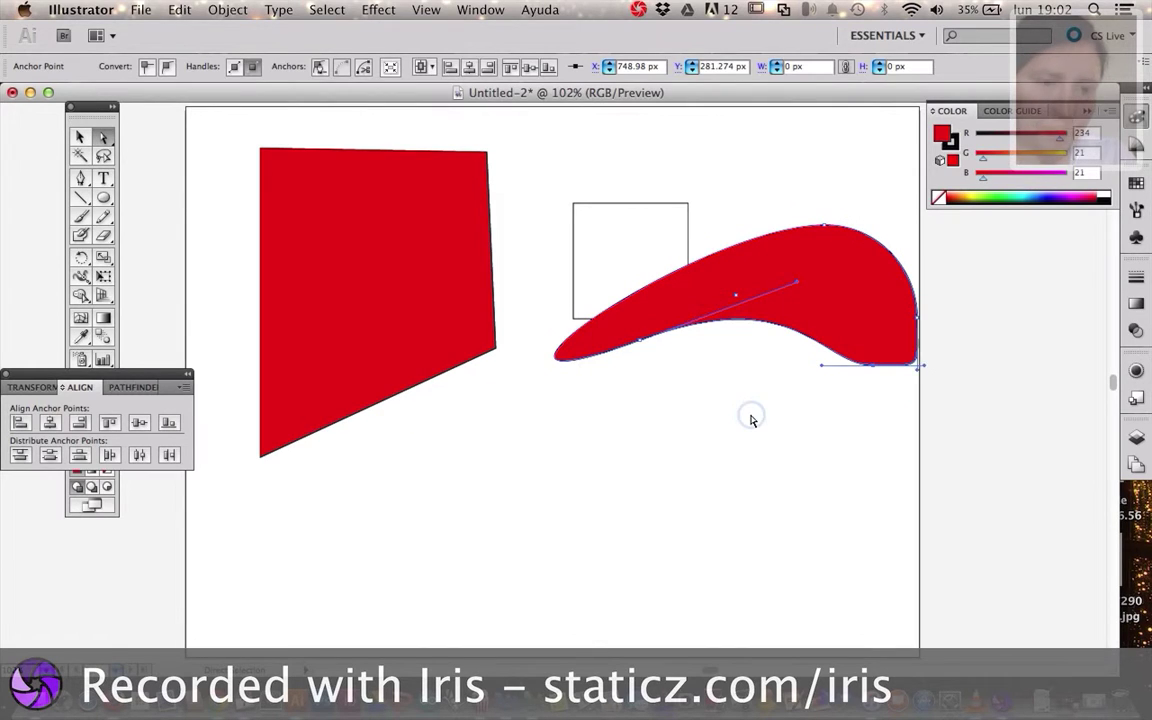
left_click(897, 533)
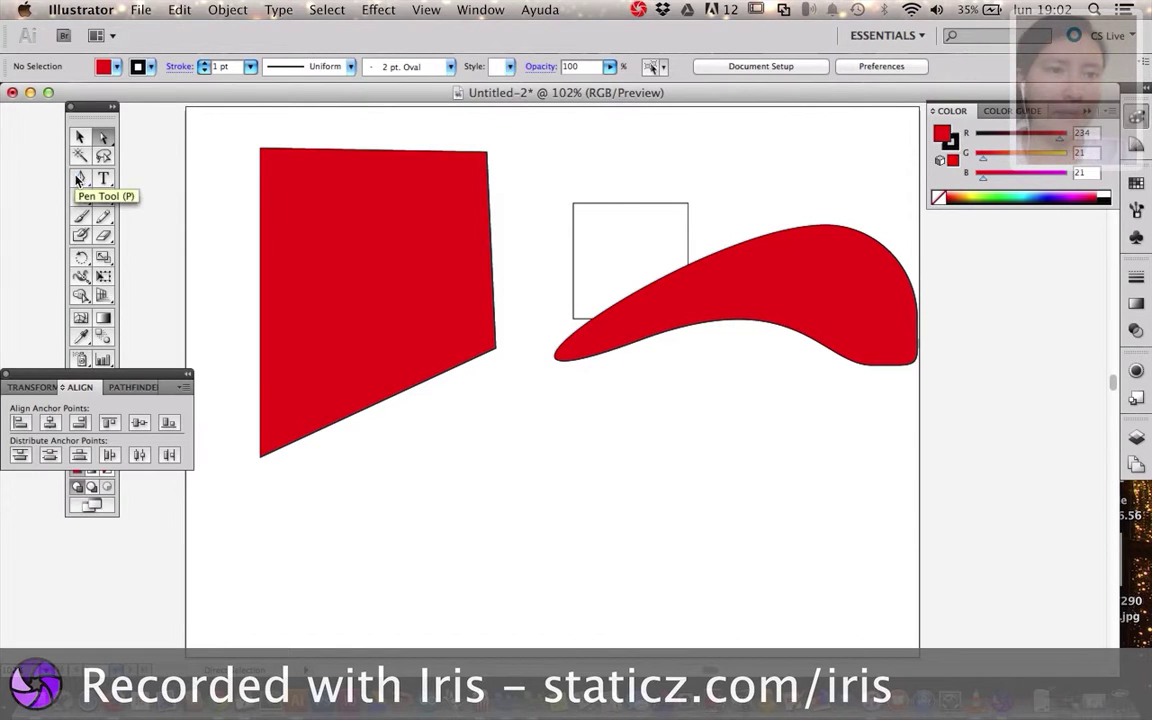
key("super+Tab")
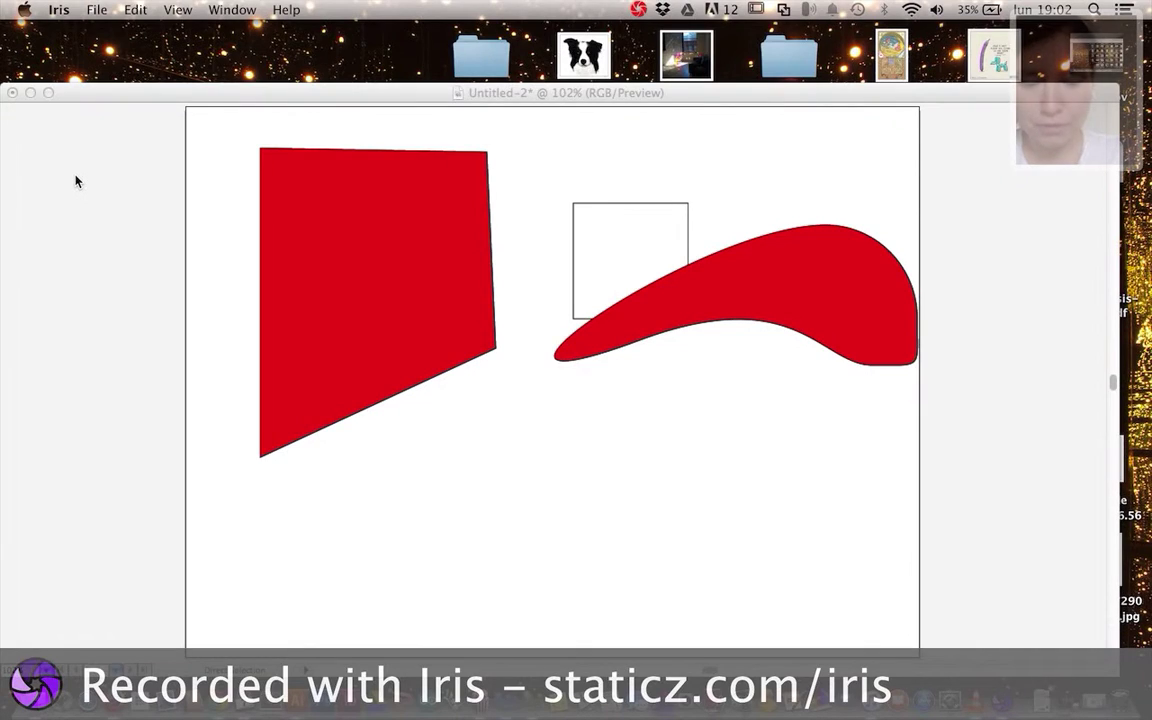